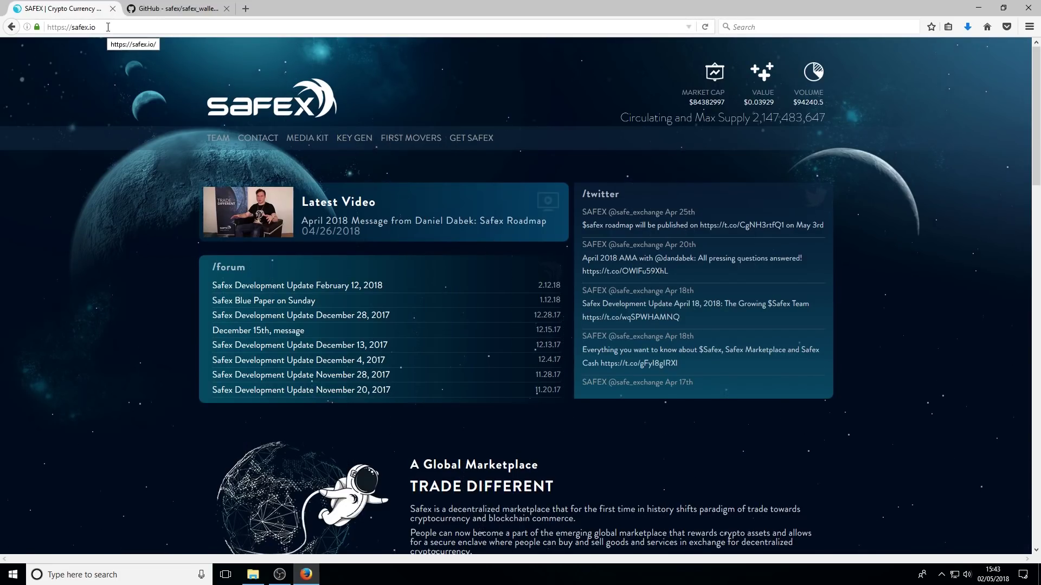
drag(1038, 73, 1039, 301)
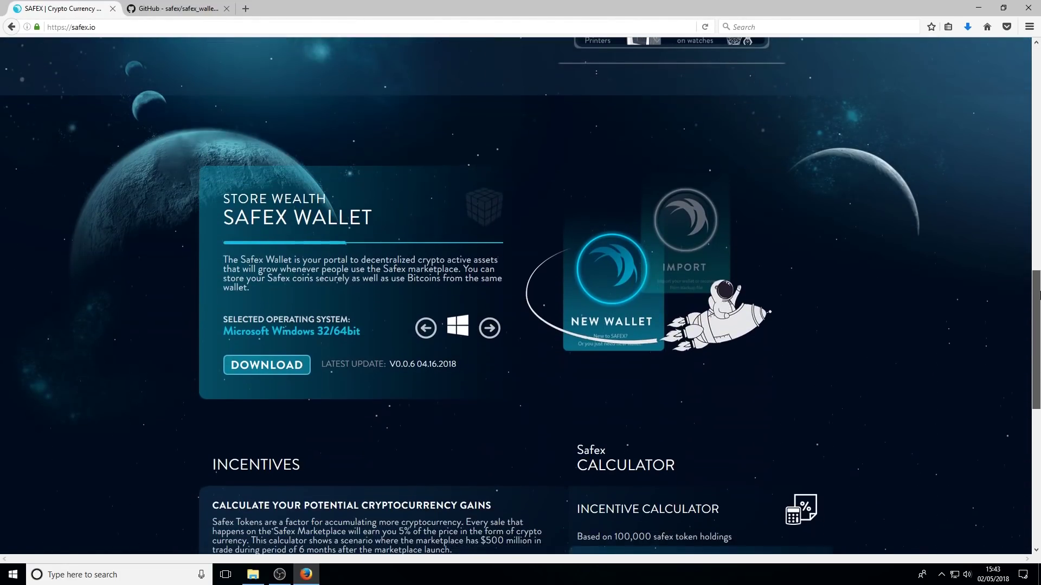
click(489, 328)
click(489, 330)
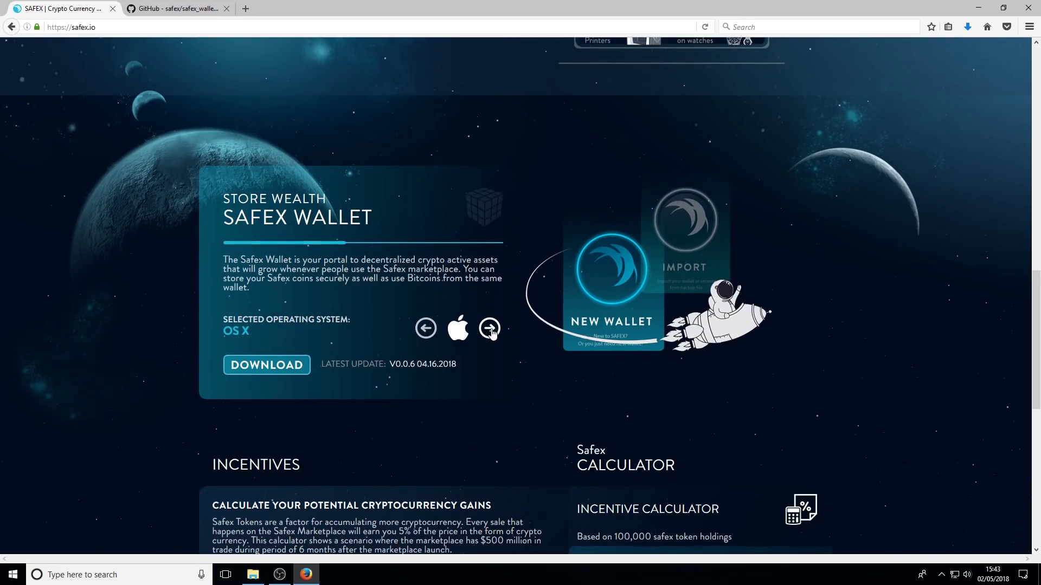
click(490, 329)
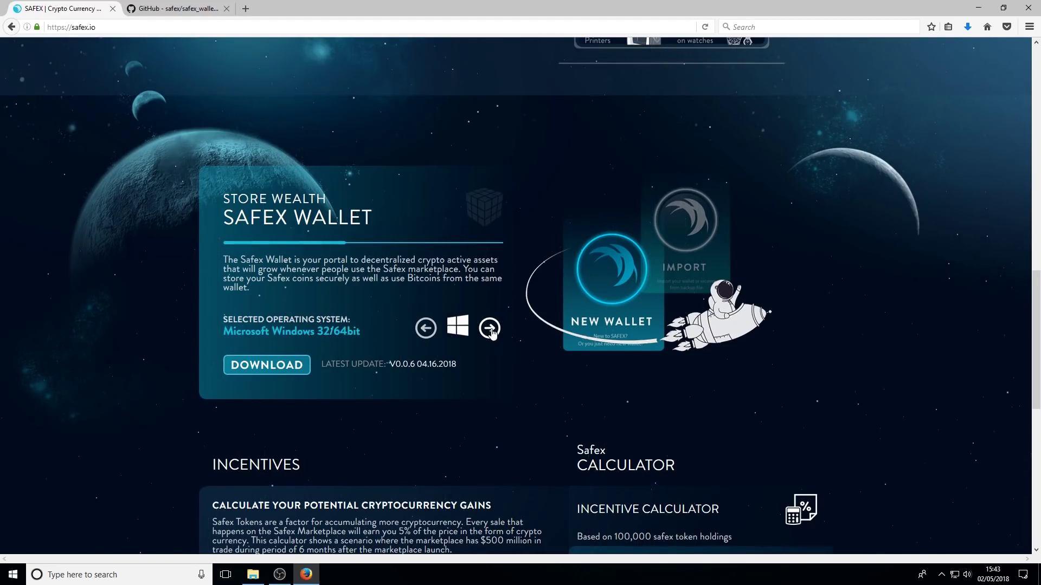
click(490, 329)
click(490, 329)
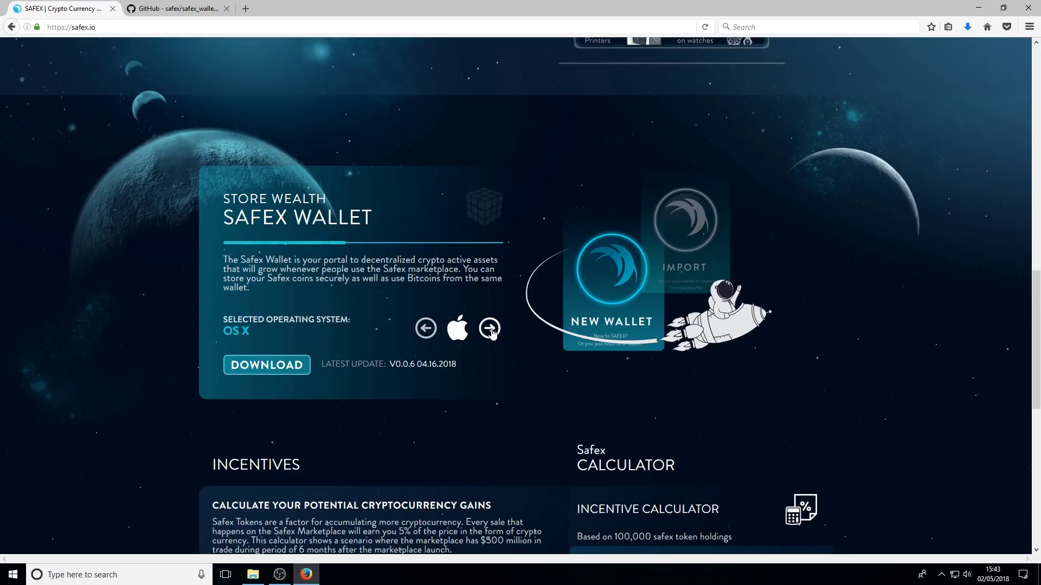
click(490, 329)
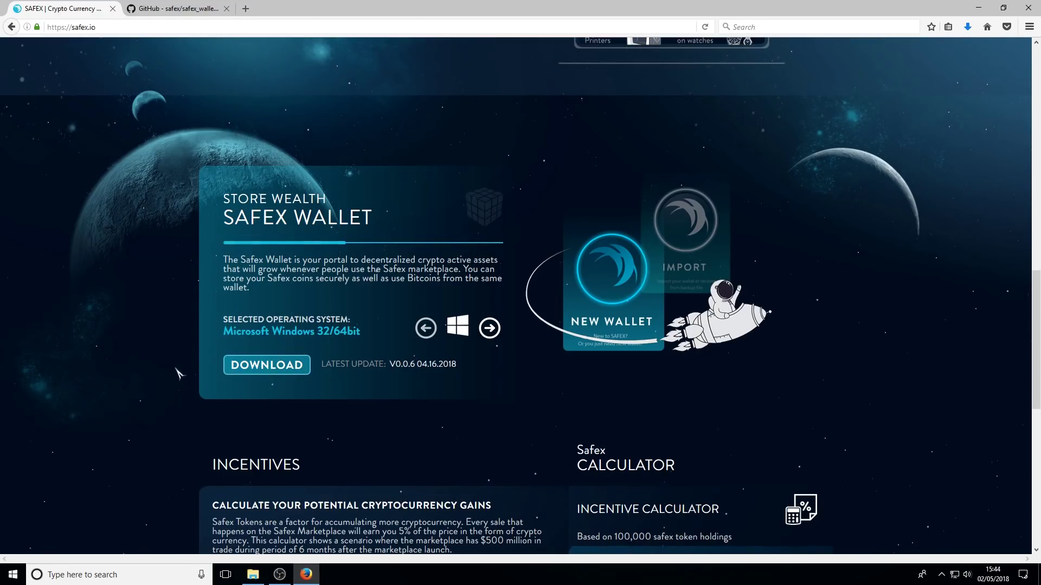
drag(225, 333, 386, 336)
click(386, 336)
scroll(876, 455, up, 15)
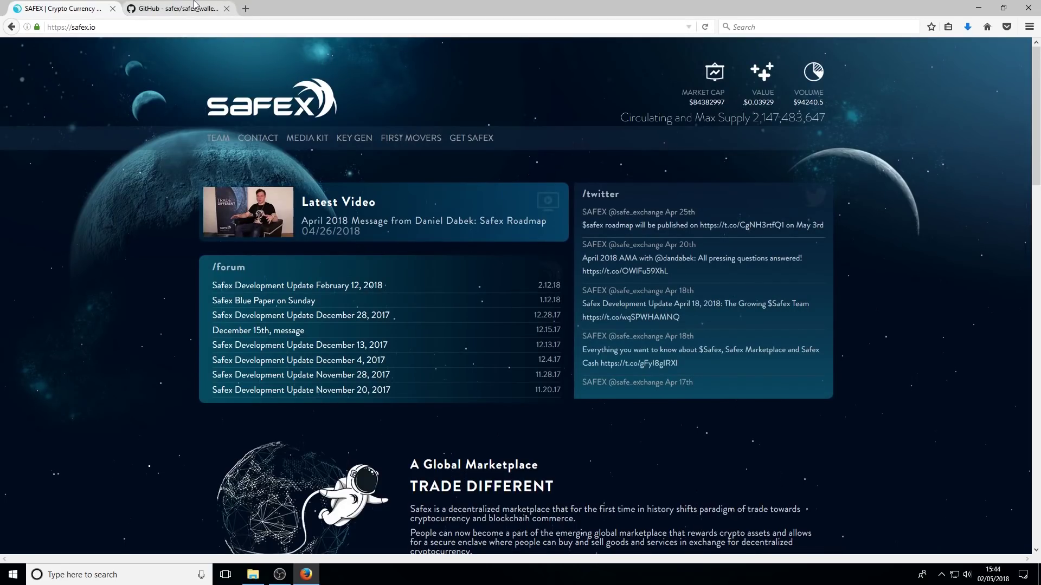
From the safex_wallet GitHub repository, scroll to the README and follow the SAFEX Wallet link to the 0.0.6 releases
click(195, 5)
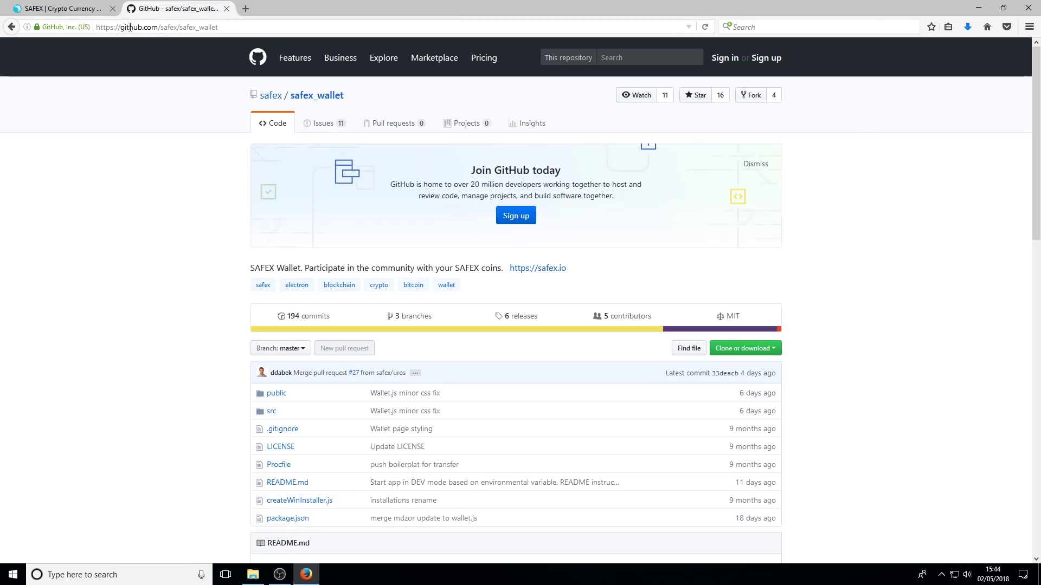
click(182, 27)
click(165, 177)
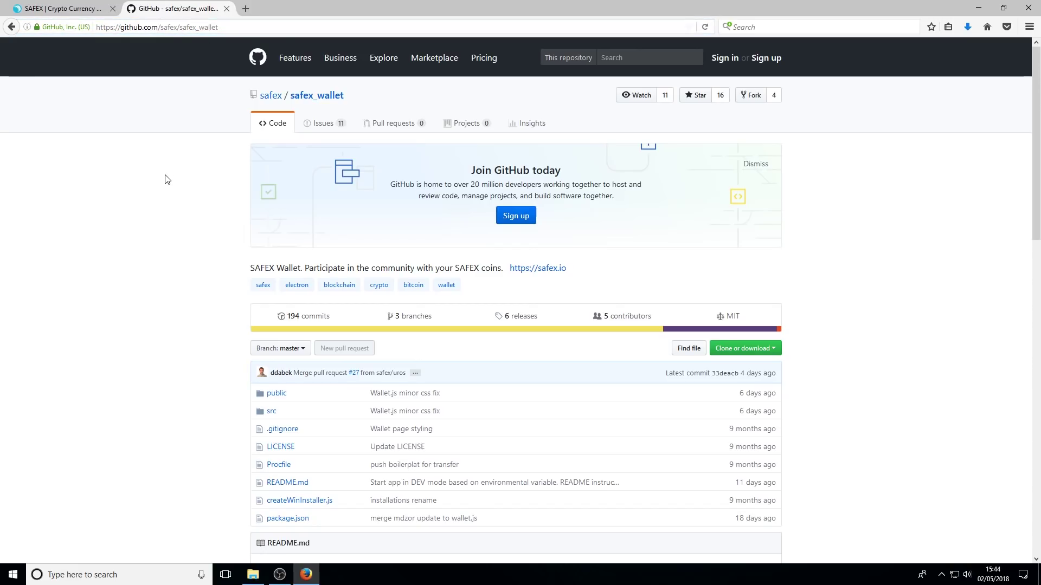
click(1036, 84)
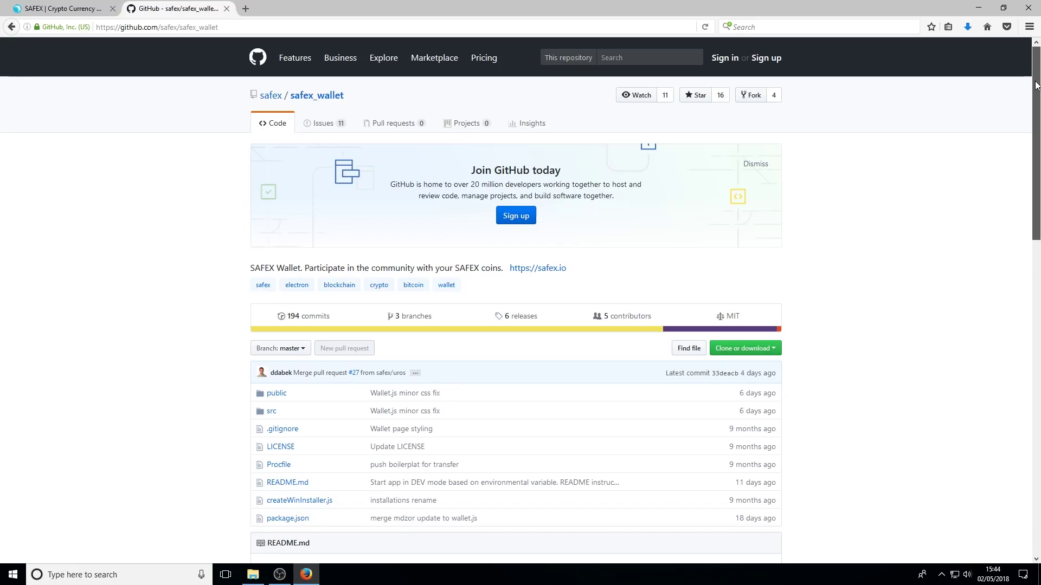
drag(1036, 84, 1035, 235)
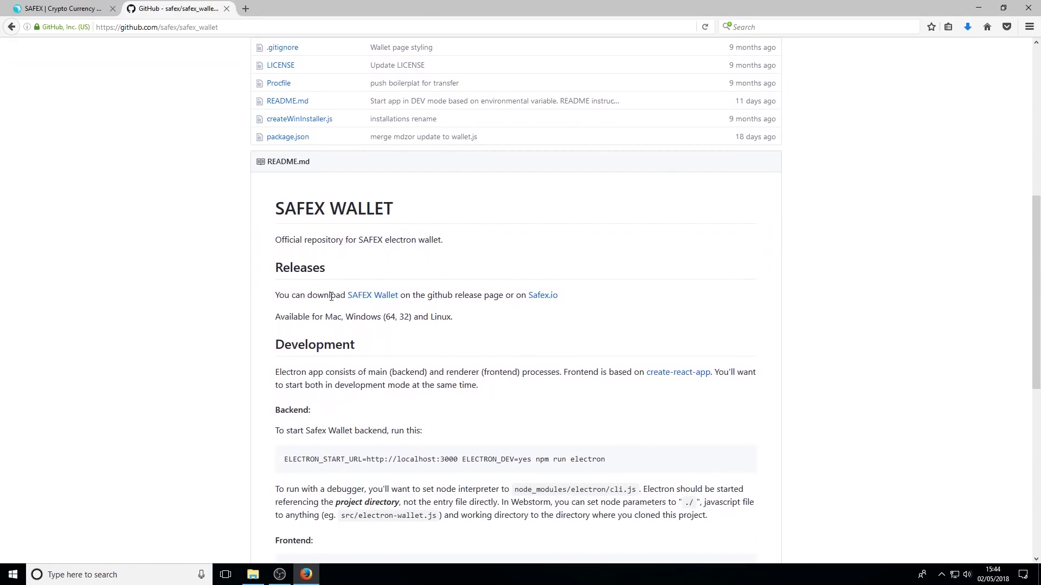
click(374, 299)
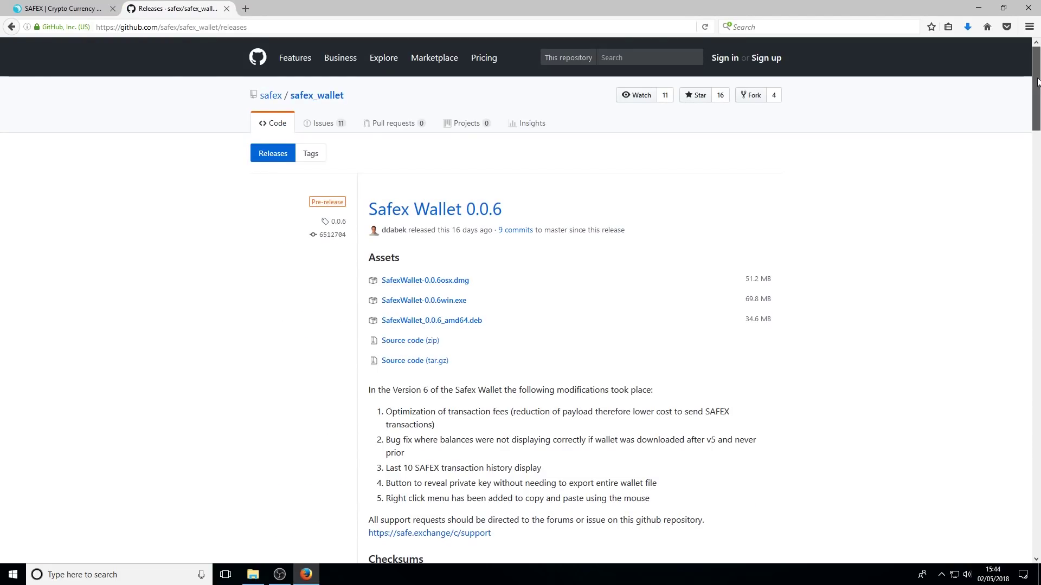
Scroll the releases page past the 0.0.6 checksums to the Safex Wallet 0.0.5 assets
mouse_move(1037, 82)
mouse_down()
mouse_move(1037, 108)
mouse_move(1037, 81)
mouse_up()
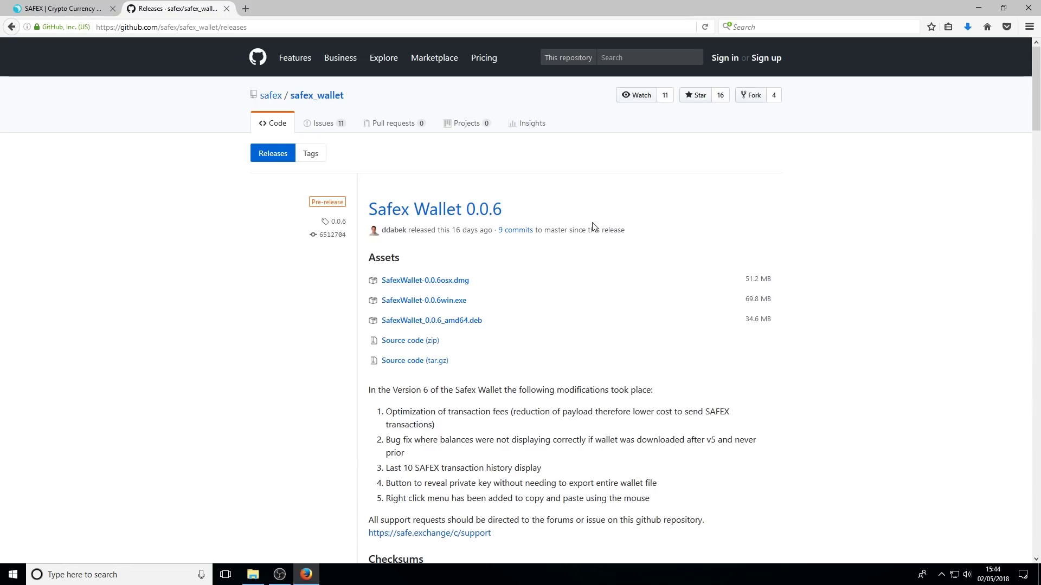
drag(1036, 87, 1037, 134)
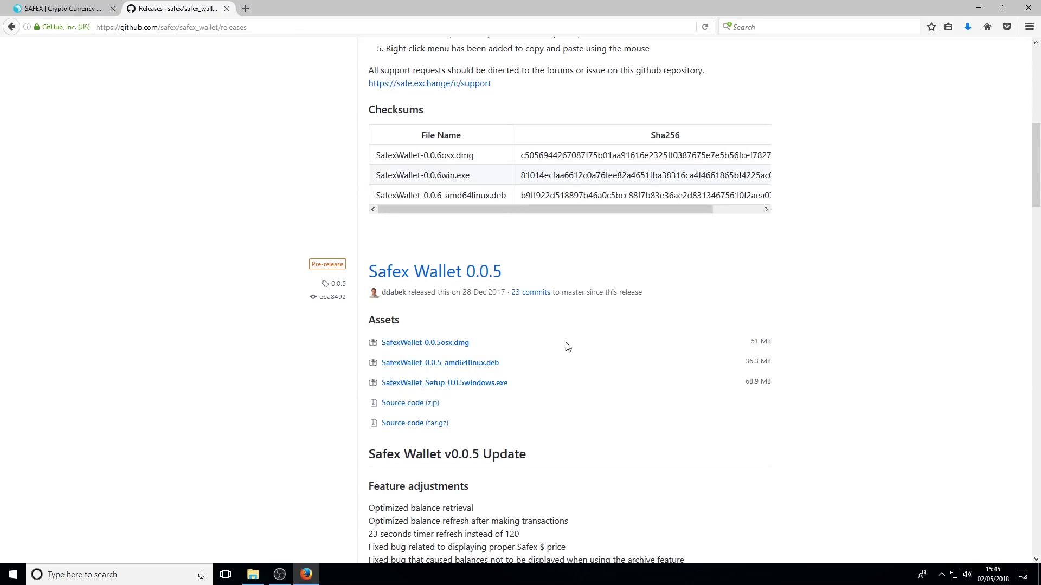
Run SafexWallet_Setup_0.0.5windows from the Downloads folder, allowing it past the security warning
click(967, 28)
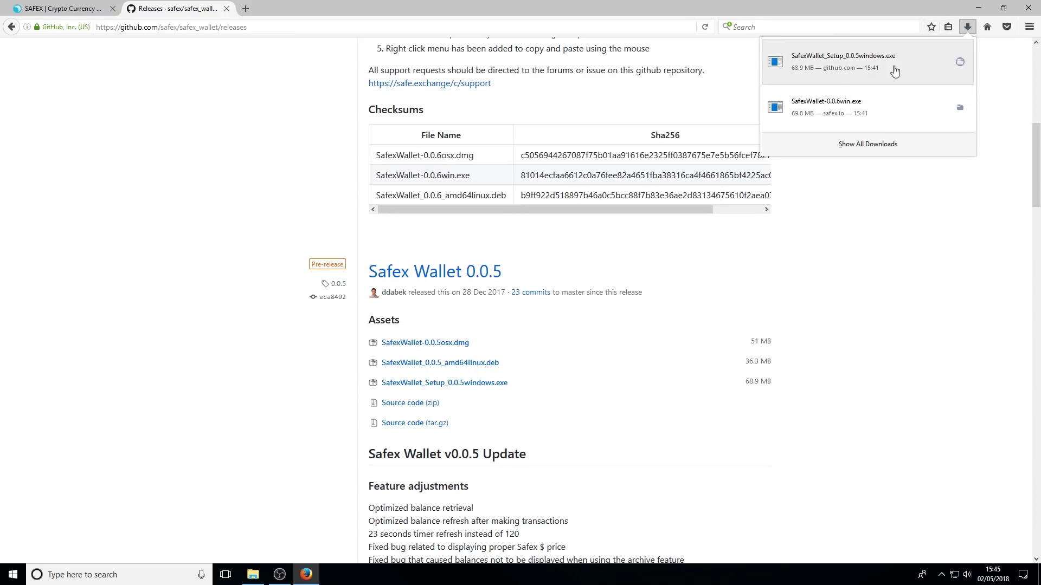
click(959, 62)
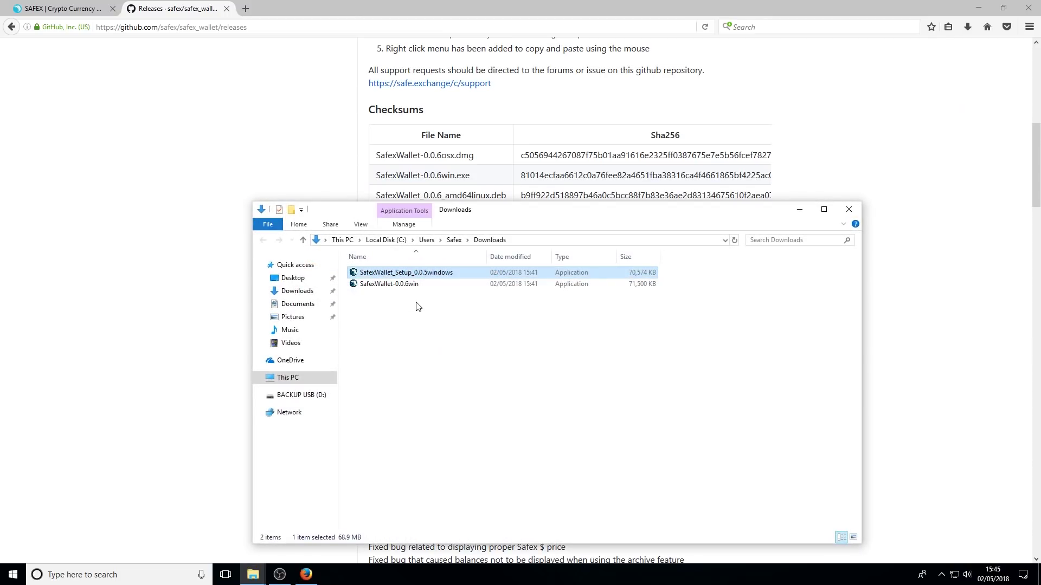
double_click(431, 274)
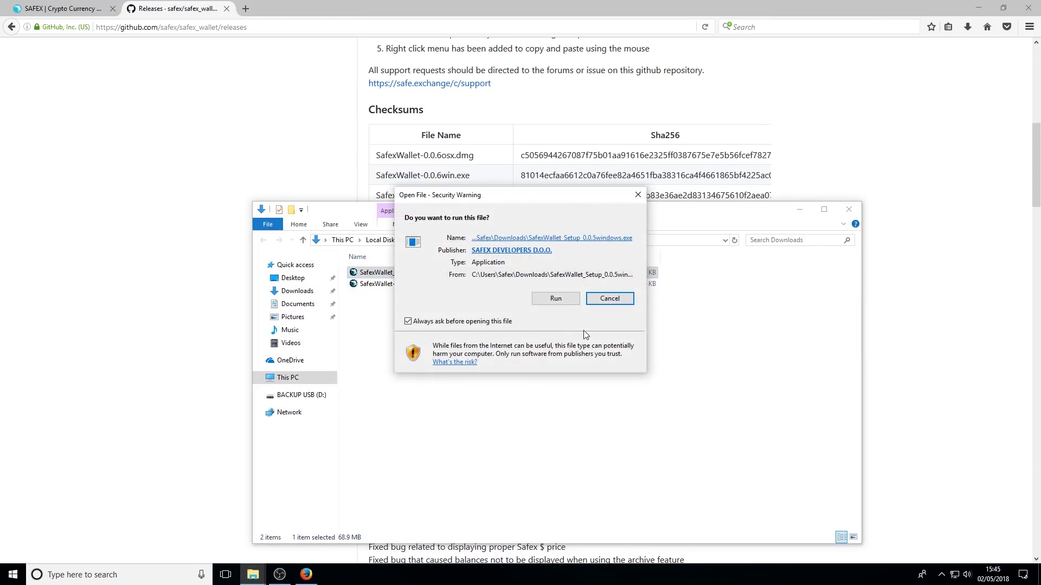
click(559, 298)
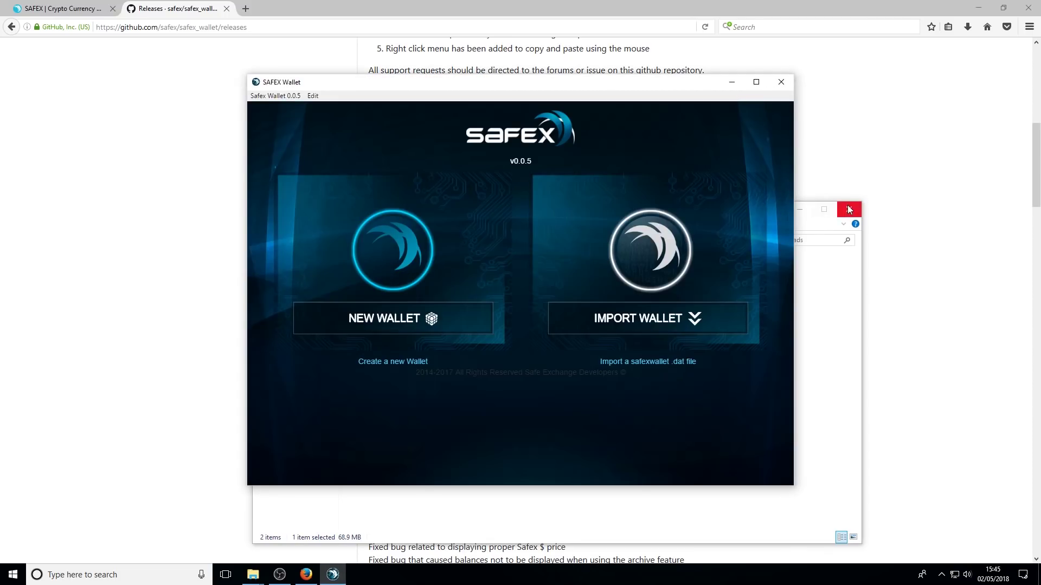
Close the Downloads folder, minimize Firefox and OBS, and reposition the Safex Wallet window
click(849, 209)
click(978, 7)
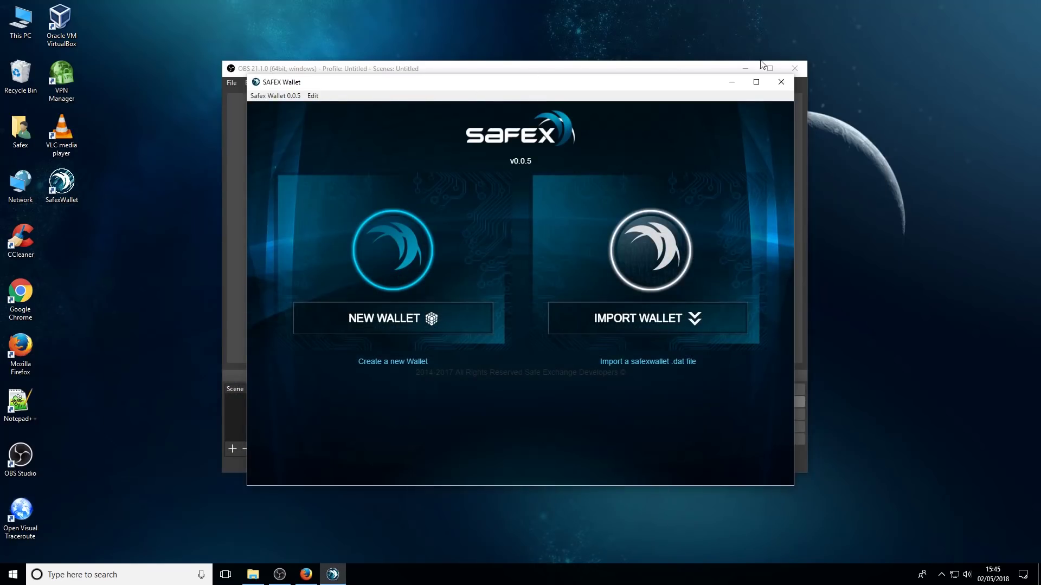
click(745, 68)
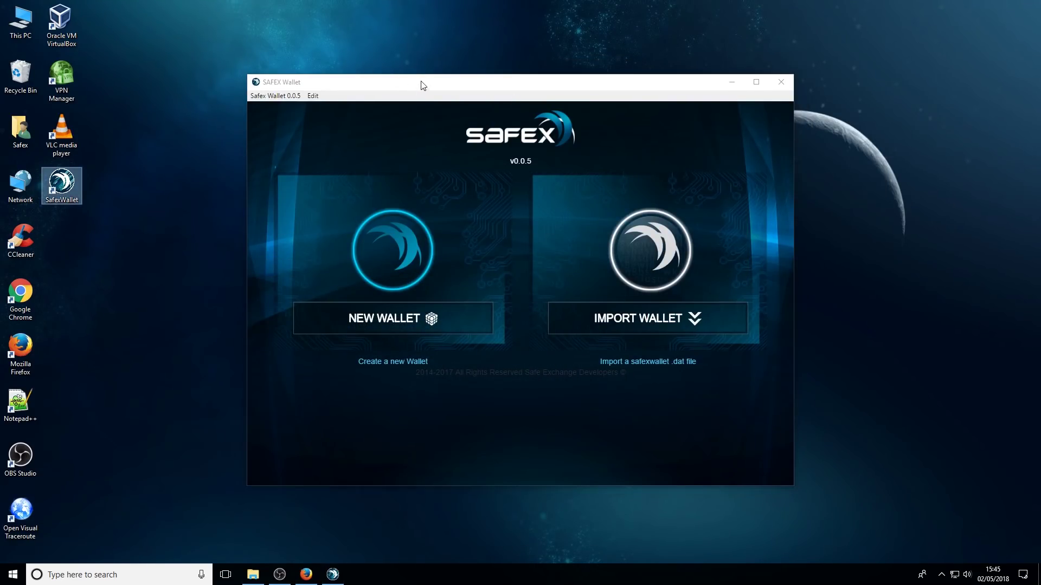
drag(421, 82, 523, 53)
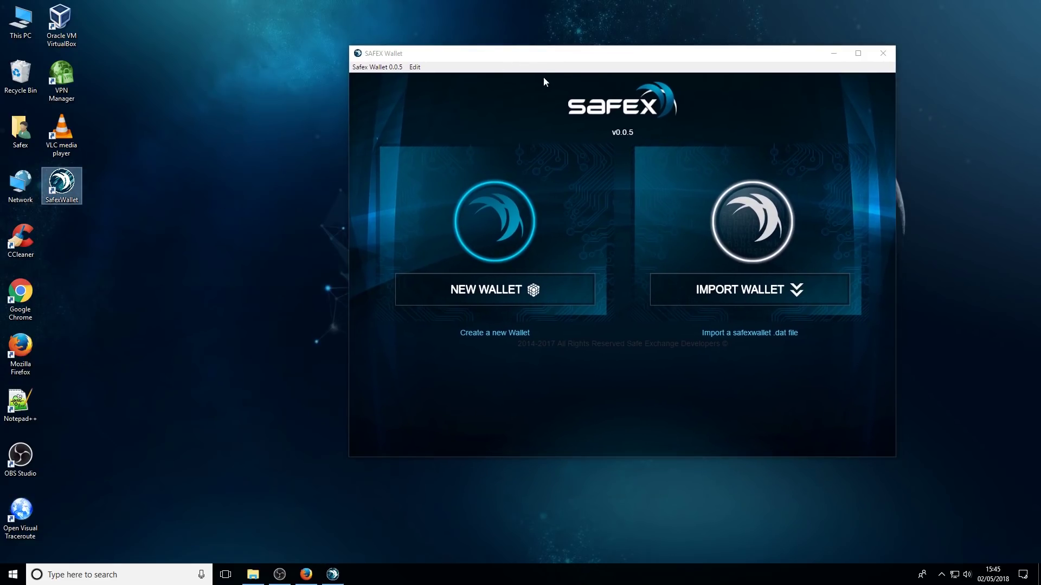
drag(607, 61, 540, 67)
Restart Safex Wallet from its desktop icon and choose New Wallet
click(816, 59)
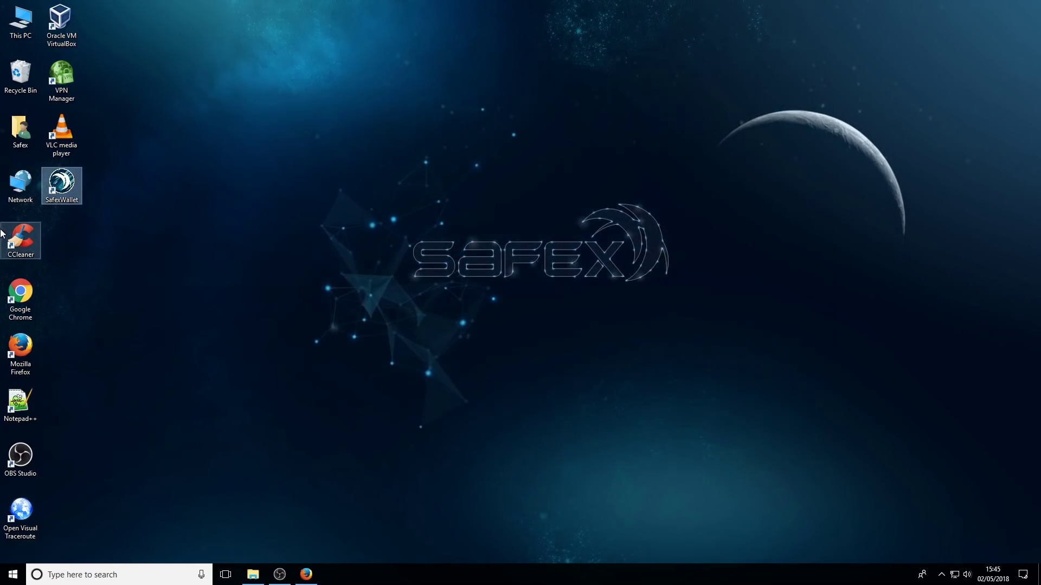
double_click(66, 186)
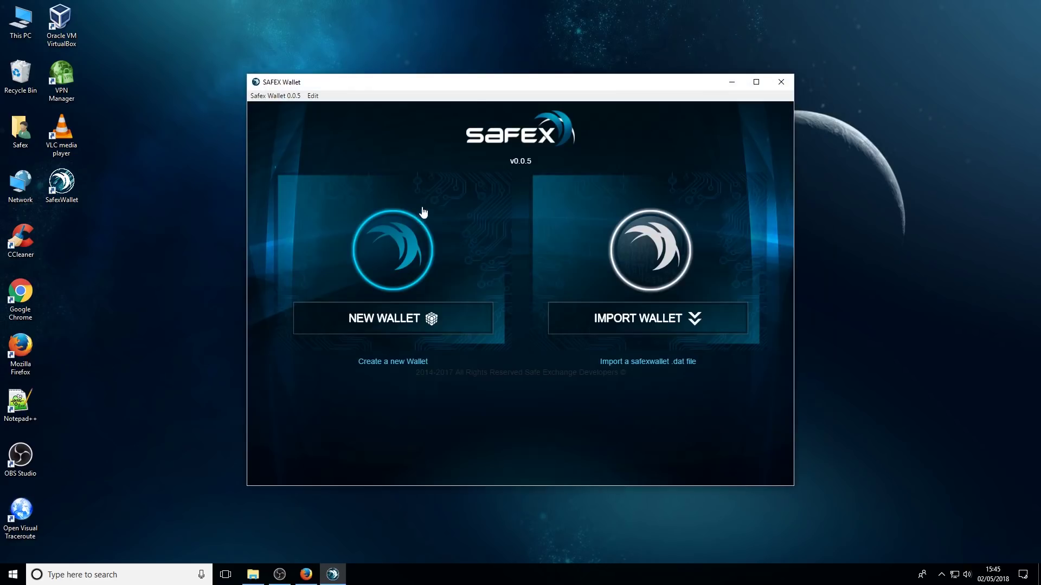
mouse_move(493, 86)
mouse_down()
mouse_move(510, 84)
mouse_move(497, 77)
mouse_up()
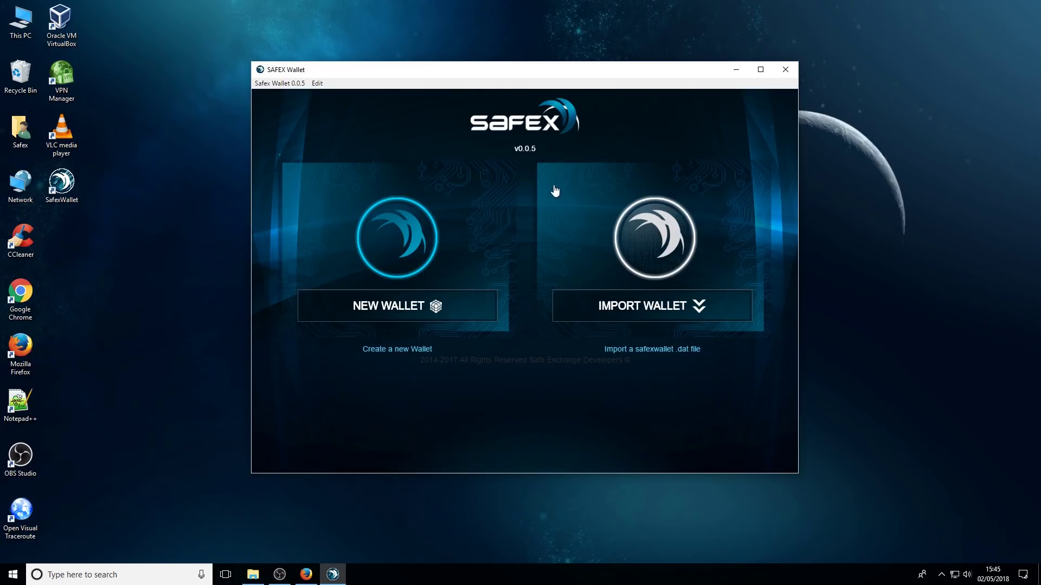
click(441, 312)
drag(613, 73, 620, 63)
Enter the new wallet password in both the Enter Password and Repeat Password fields
click(612, 253)
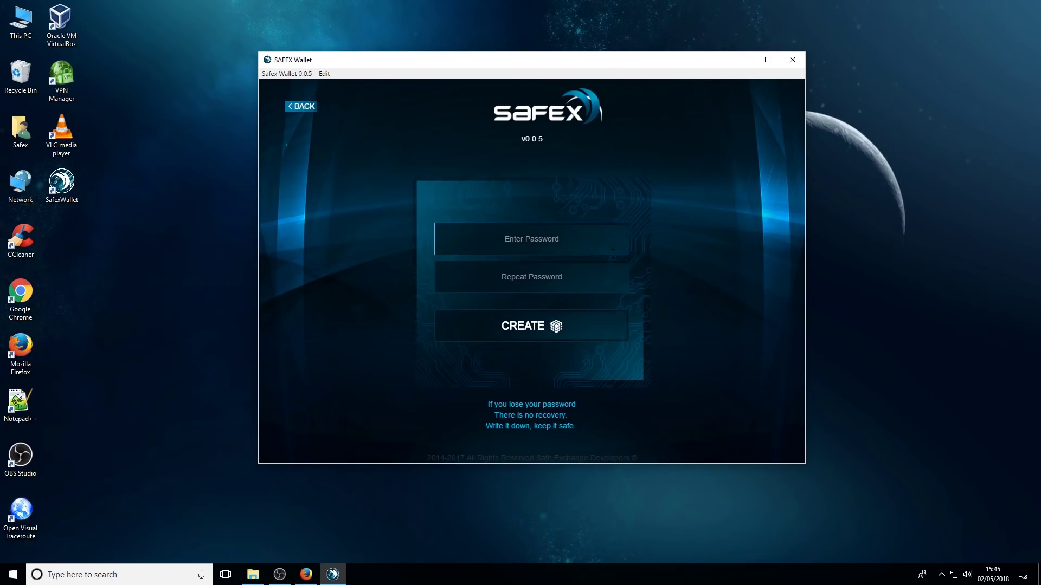
text(••••••••)
key(Tab)
text(••••••••)
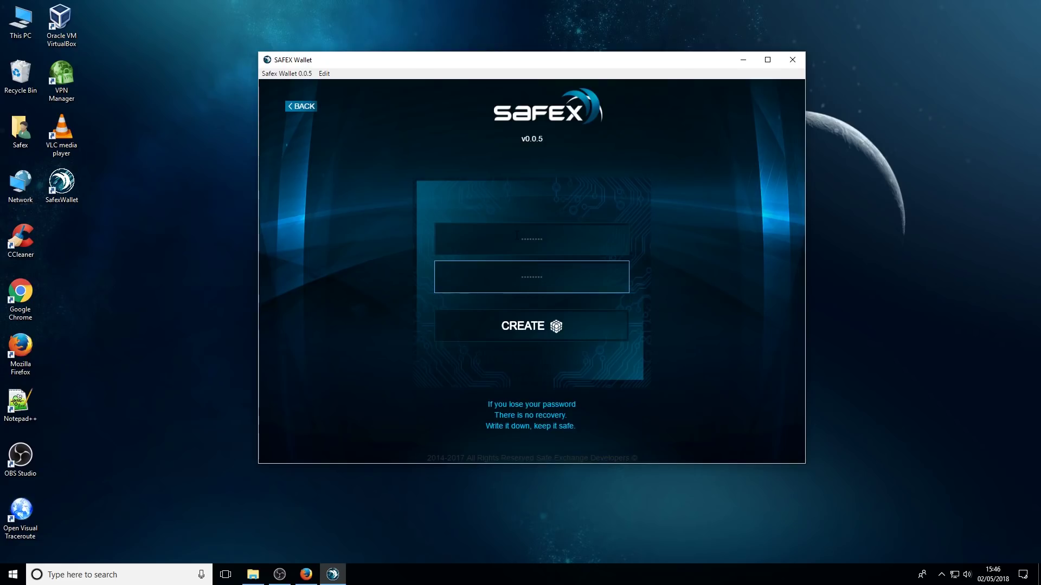
key(shift+Tab)
key(ctrl+a)
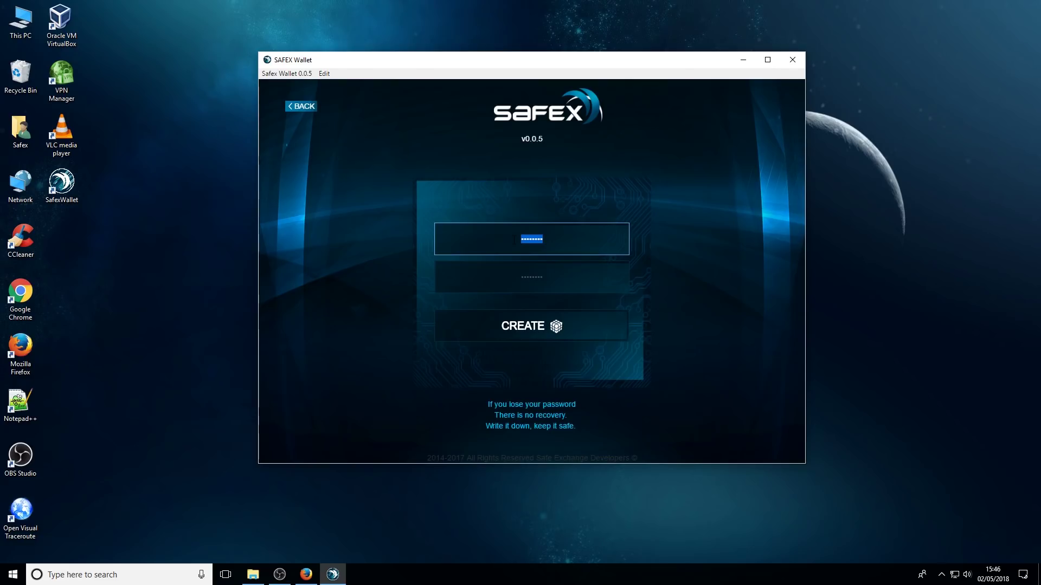
click(558, 279)
Create the wallet with the entered password and select its new key address
click(557, 334)
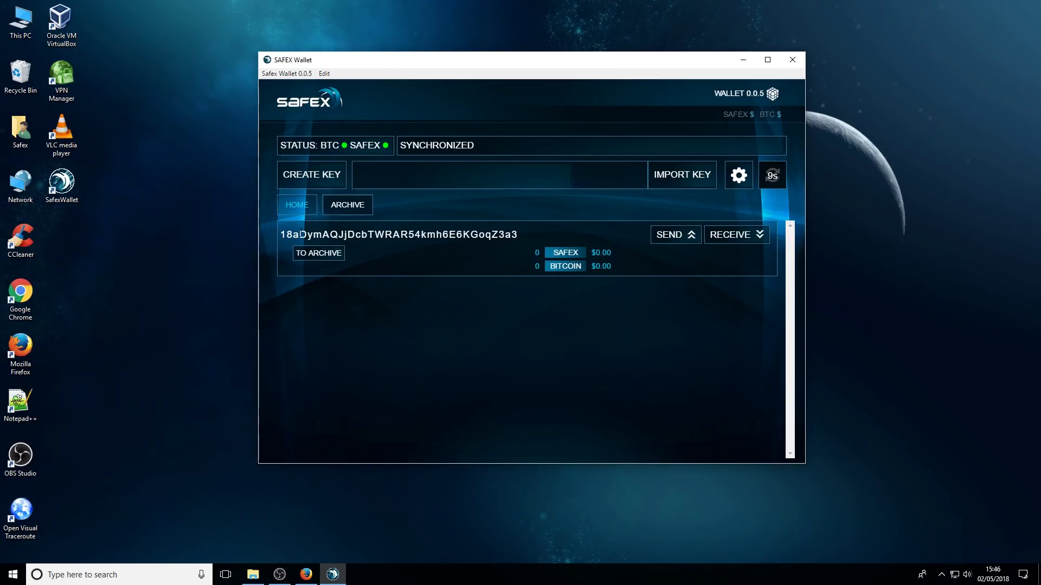
double_click(398, 234)
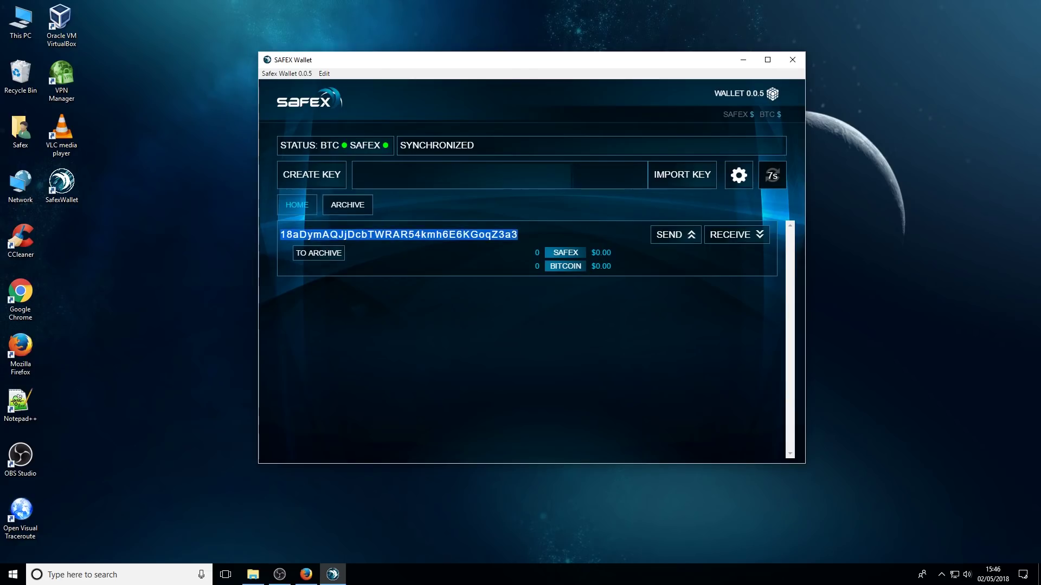
drag(530, 236, 556, 237)
click(279, 236)
click(557, 236)
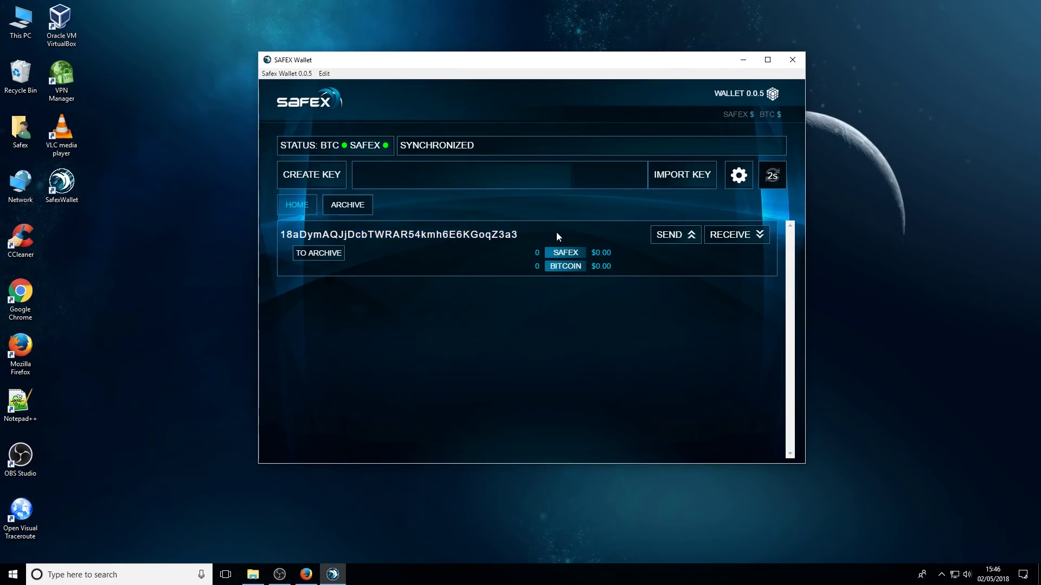
Preview the key's send and receive panels, then open and close the wallet settings
click(678, 236)
click(721, 235)
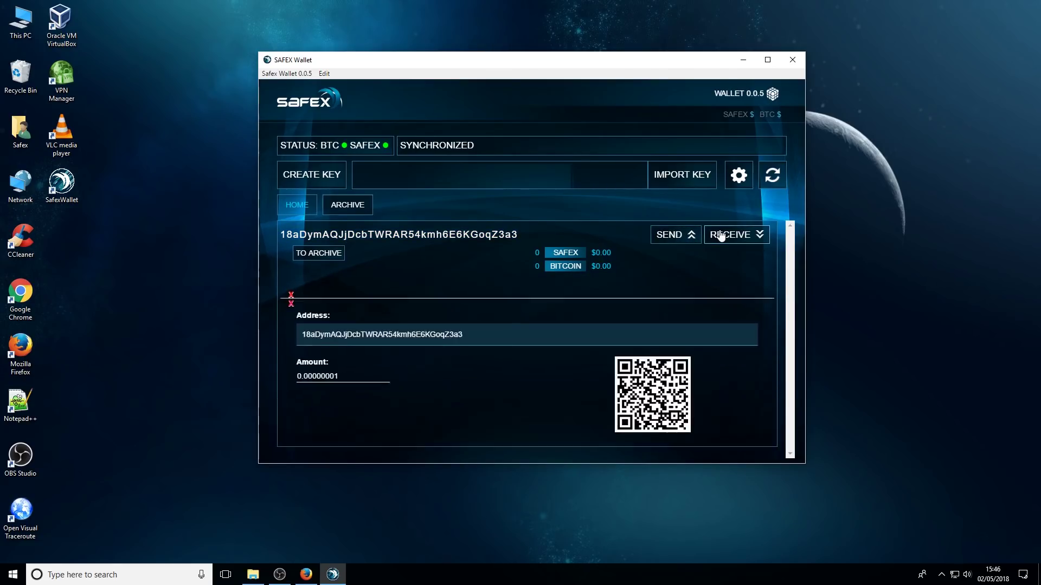
click(679, 238)
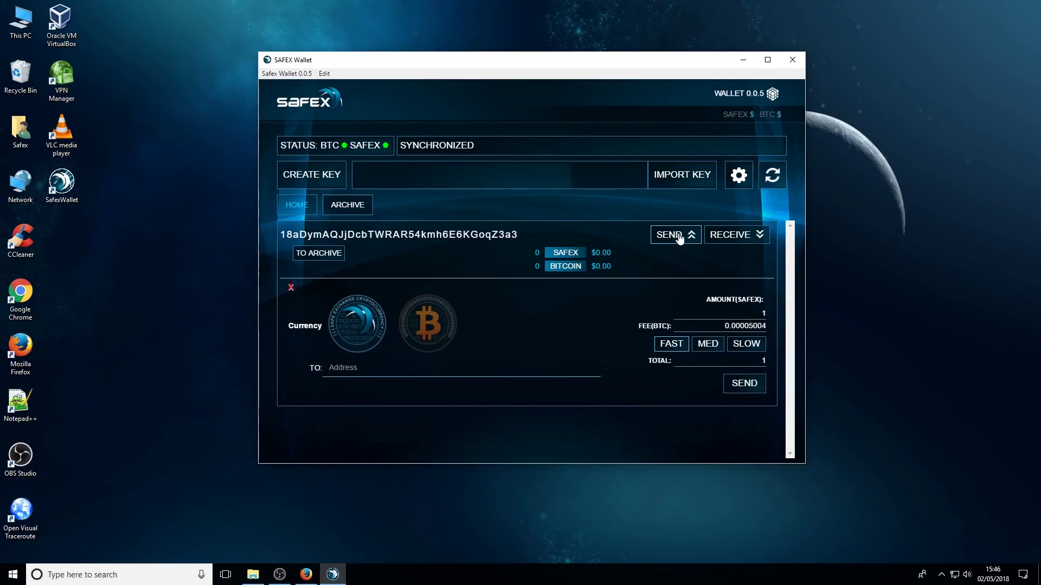
click(737, 176)
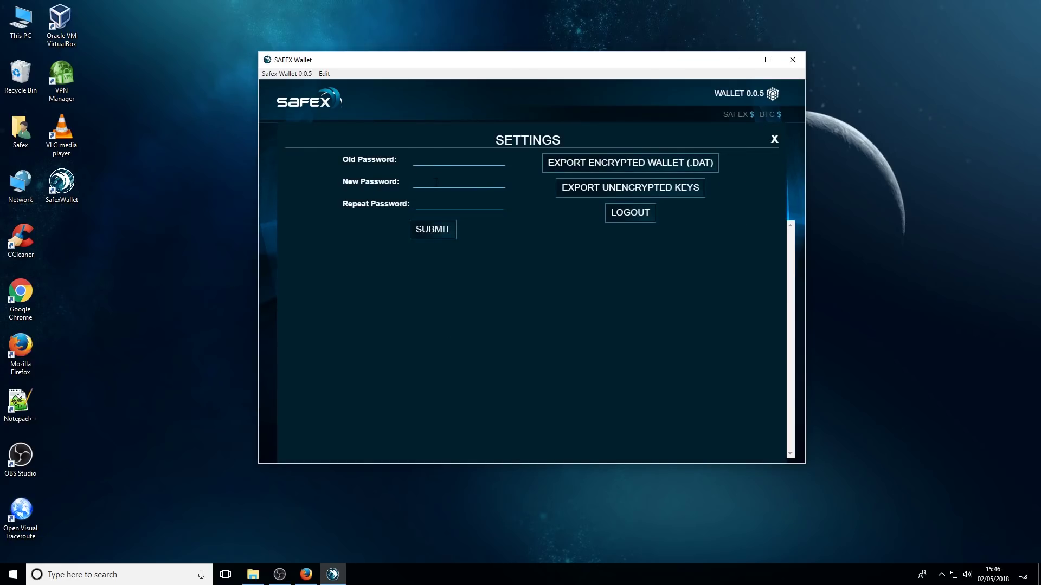
click(435, 204)
click(775, 142)
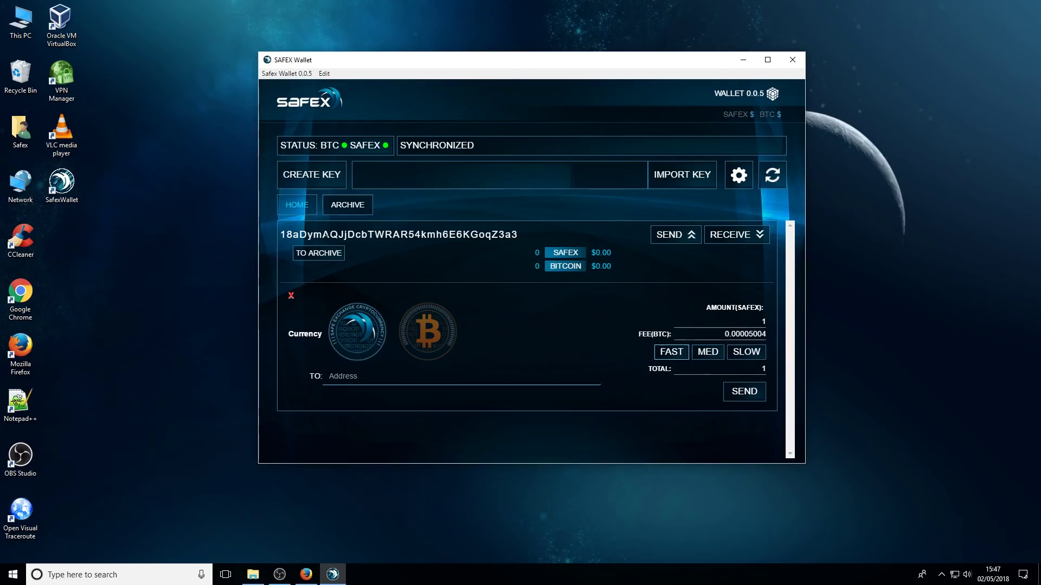
click(666, 237)
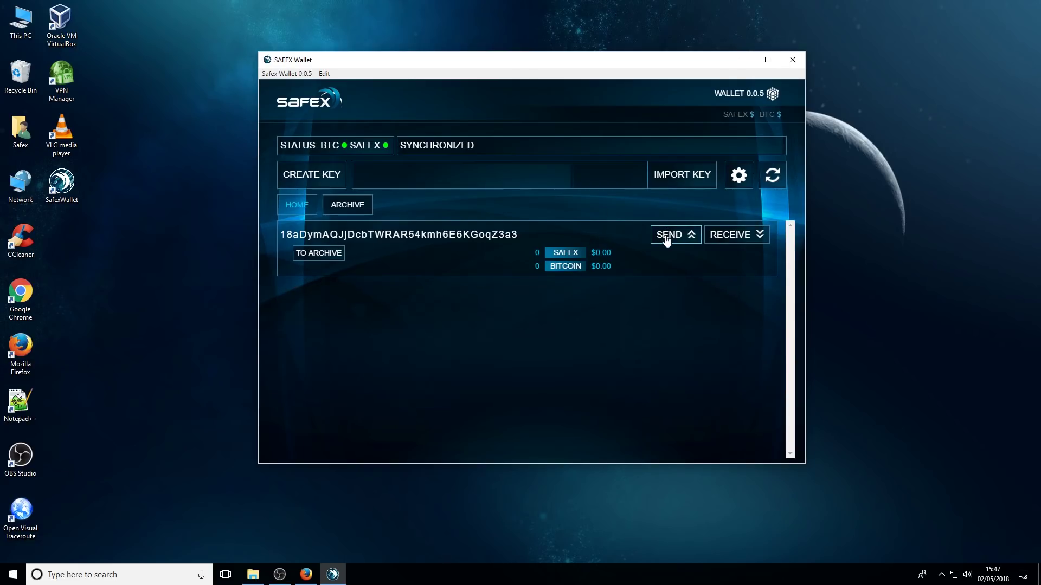
click(666, 238)
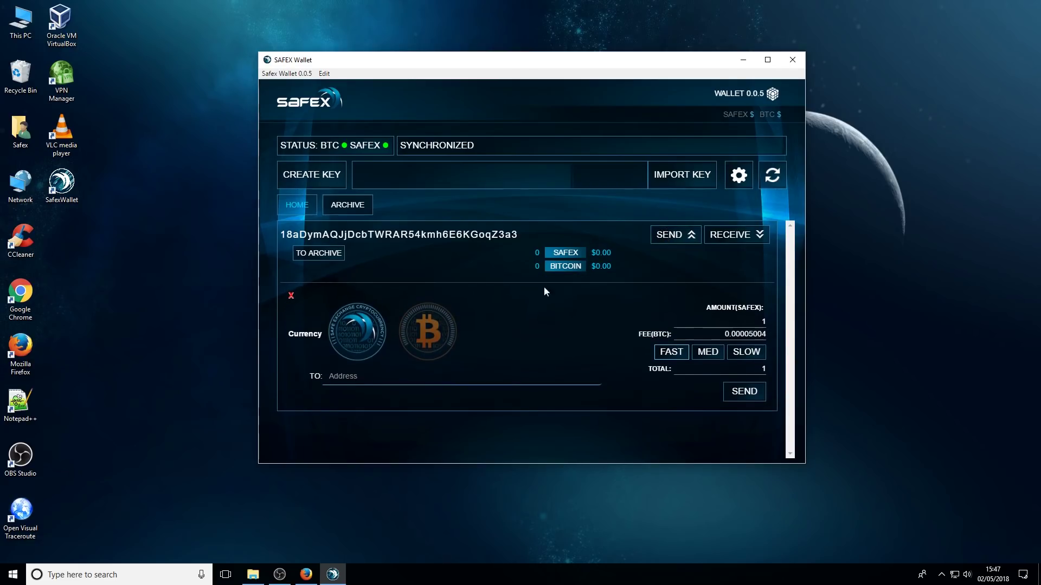
click(291, 296)
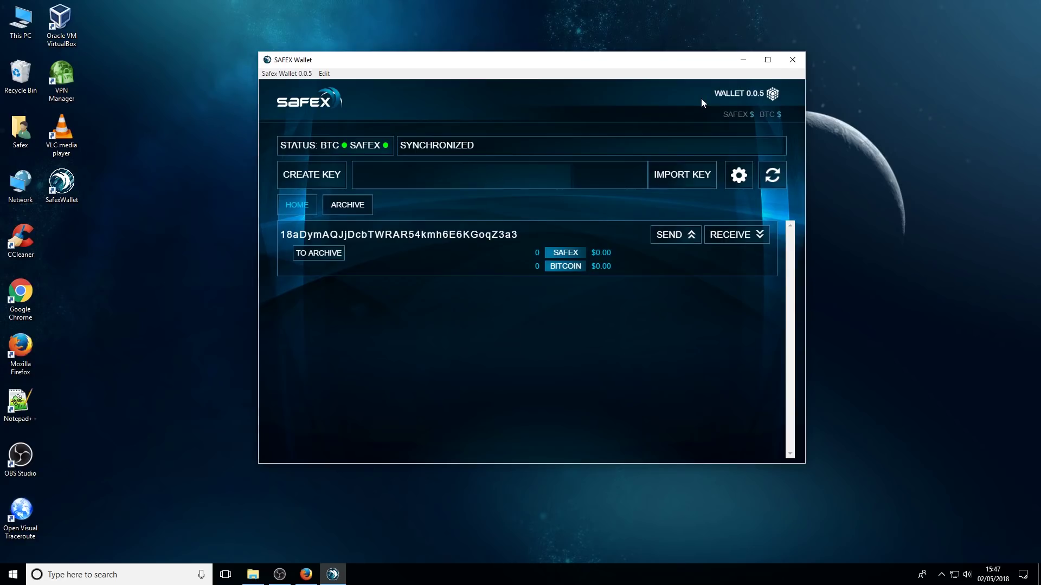
drag(523, 234, 280, 235)
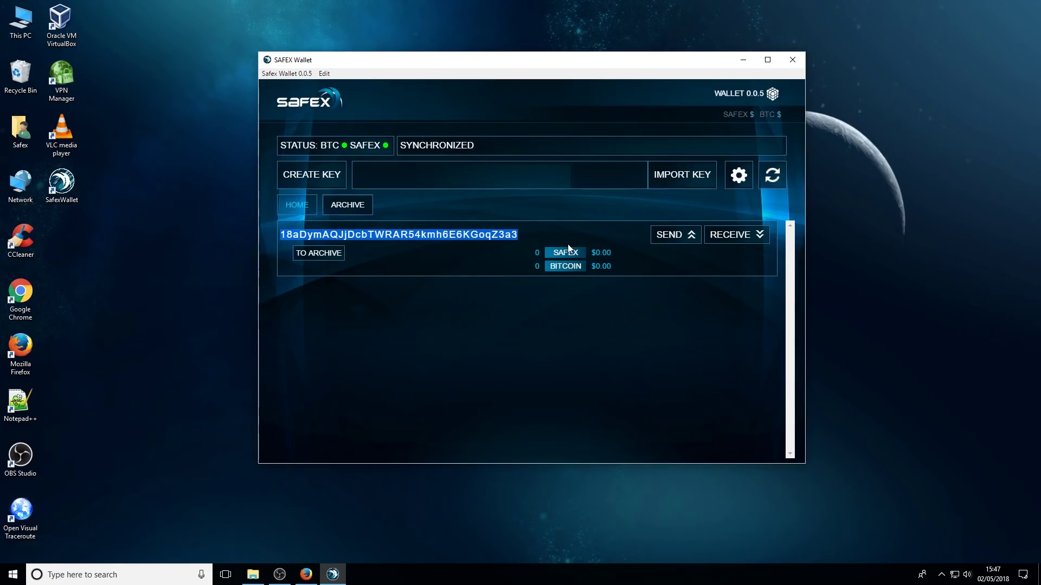
double_click(535, 253)
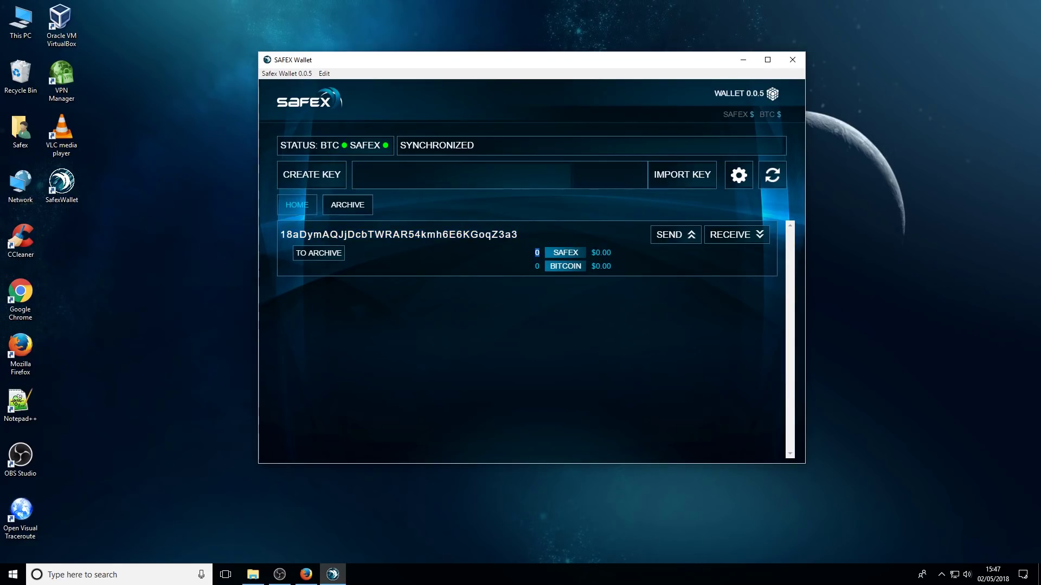
drag(280, 235, 557, 235)
click(535, 251)
drag(615, 254, 591, 254)
click(517, 257)
Move the key to the archive, check it under ARCHIVE, and return it to HOME
double_click(282, 234)
click(567, 234)
click(312, 257)
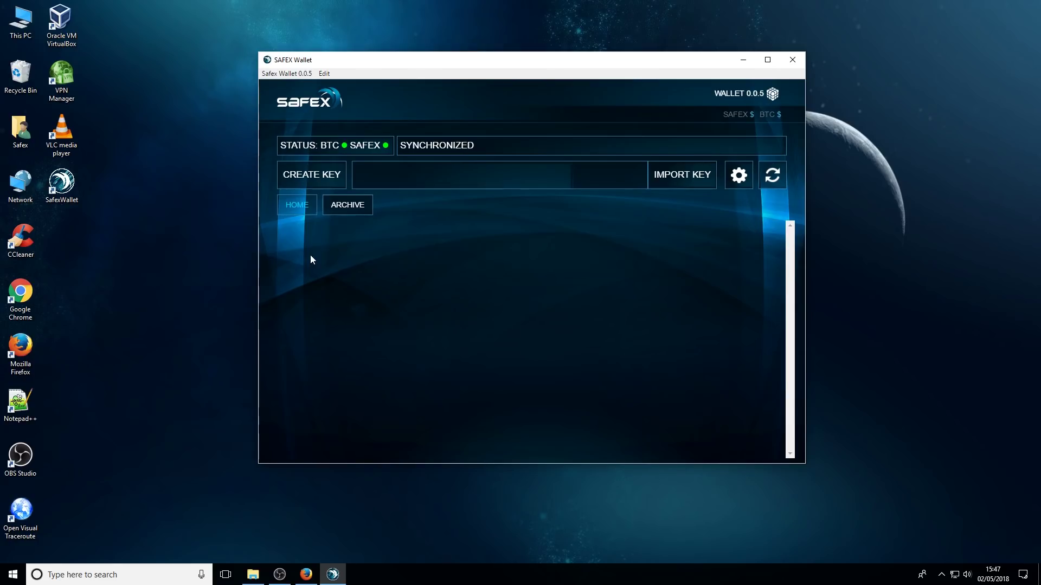
click(347, 209)
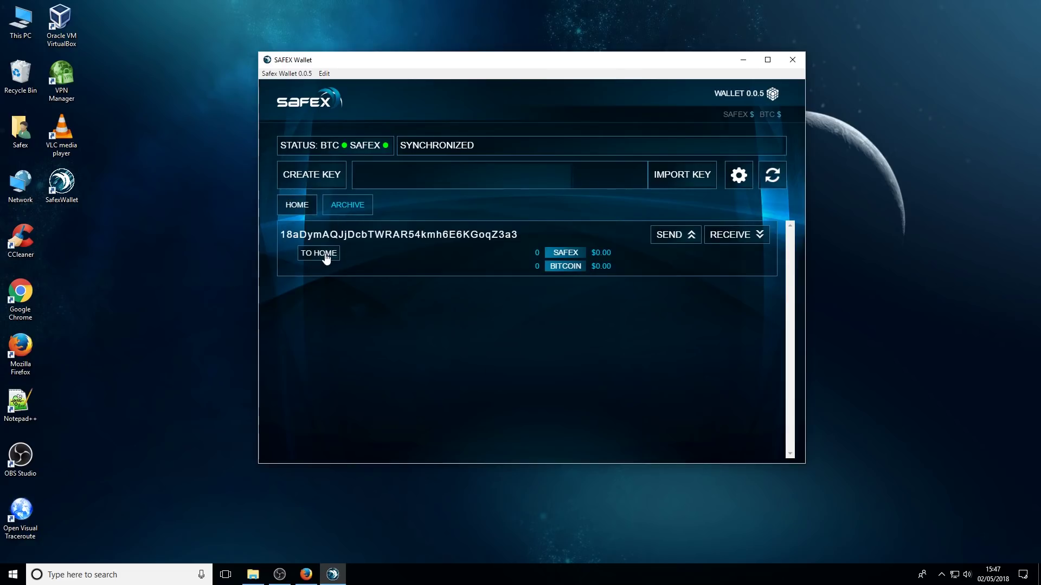
click(319, 255)
click(308, 210)
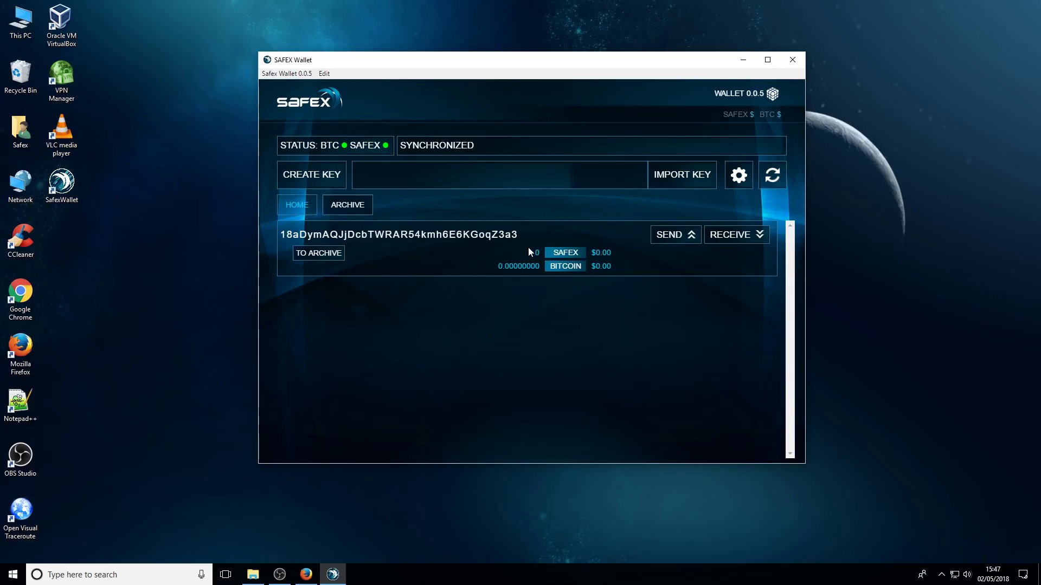
Highlight the SAFEX balance and nudge the wallet window up on the desktop
drag(529, 250, 572, 252)
click(518, 257)
drag(526, 58, 528, 54)
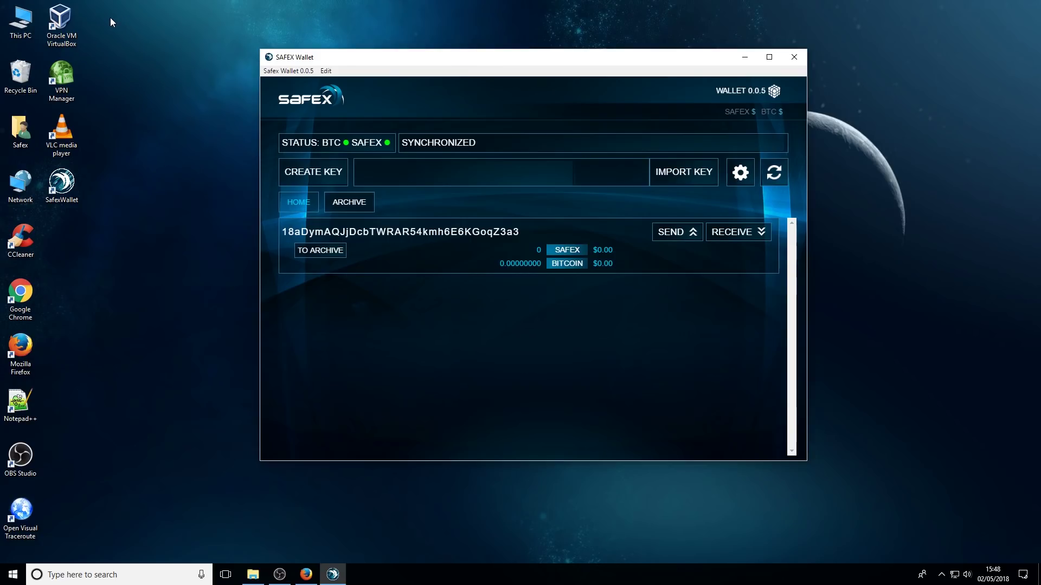
drag(110, 18, 212, 88)
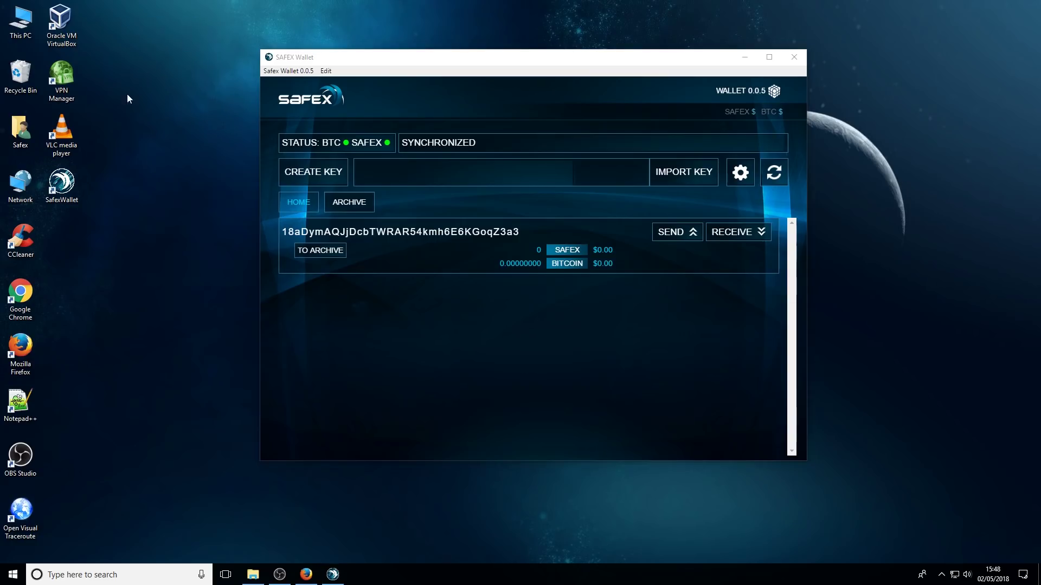
Open This PC, browse Local Disk (C:), then close File Explorer
double_click(14, 17)
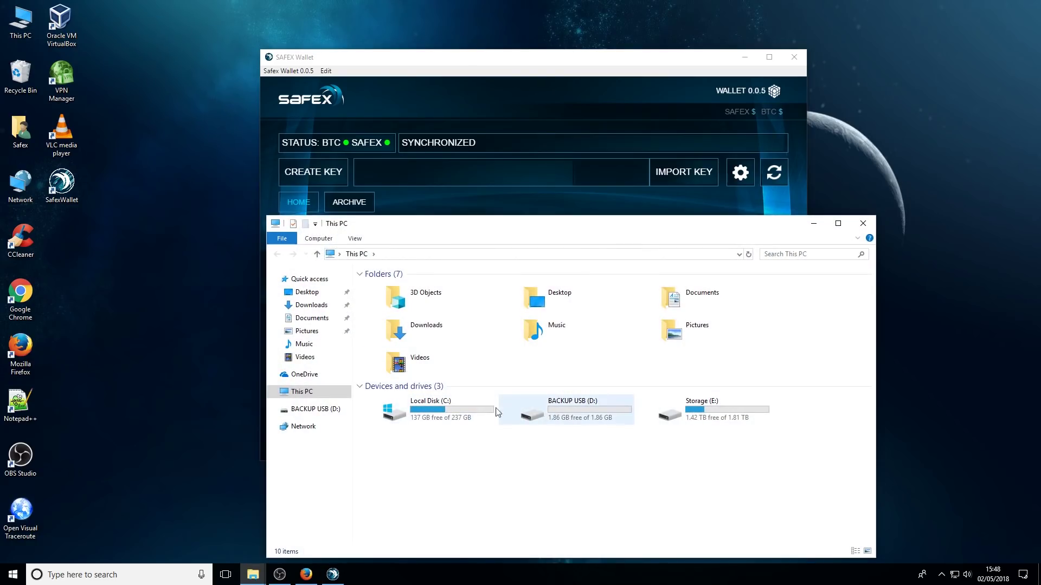
double_click(391, 409)
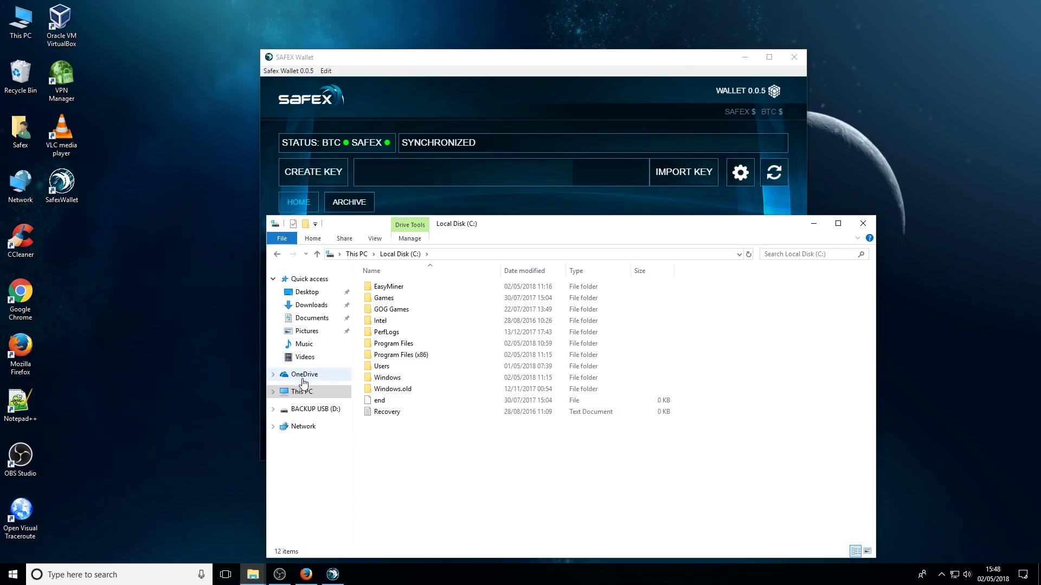
click(863, 224)
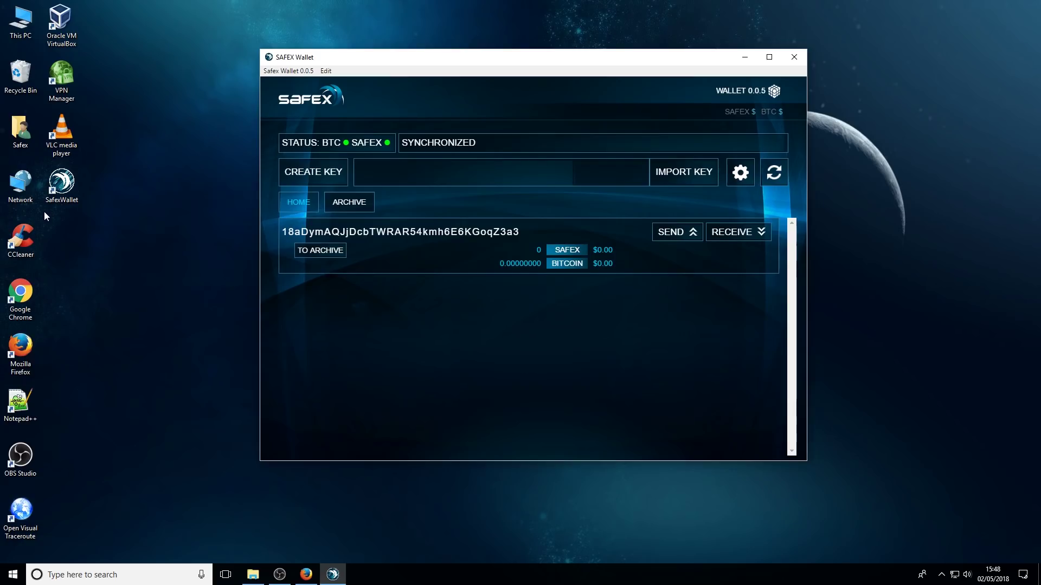
drag(44, 213, 77, 539)
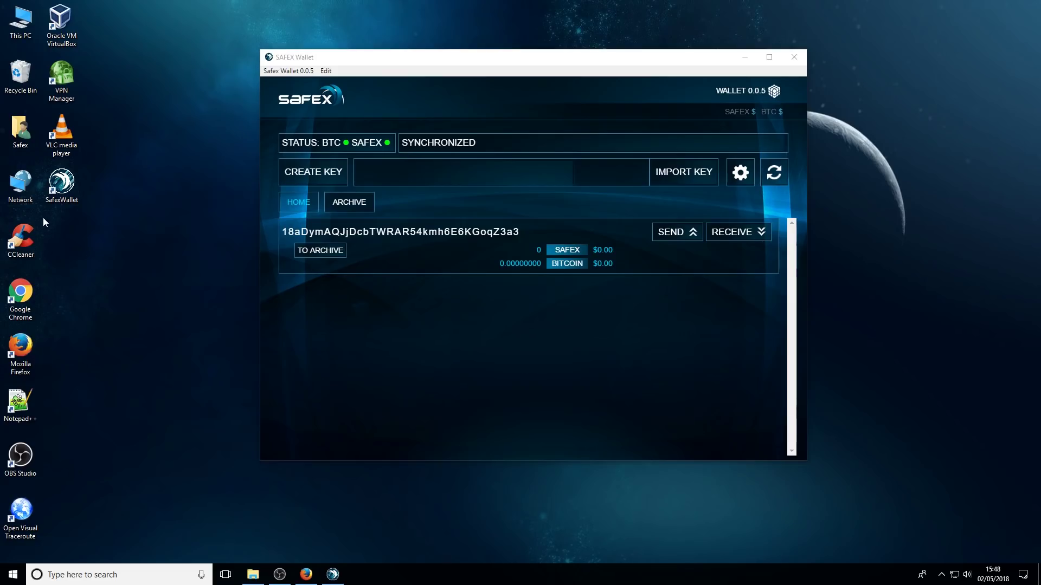
drag(80, 215, 42, 544)
click(739, 179)
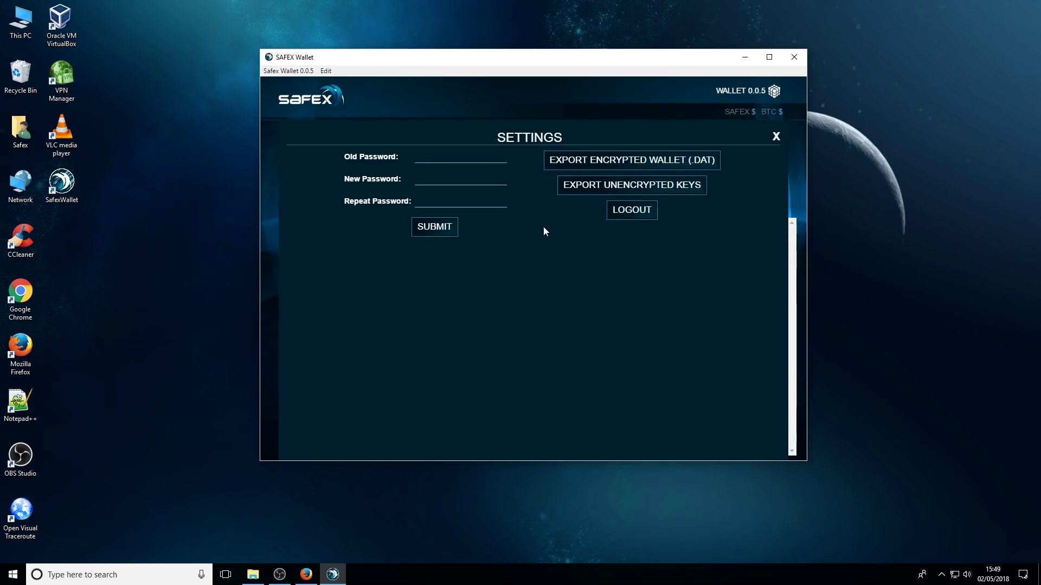
click(629, 163)
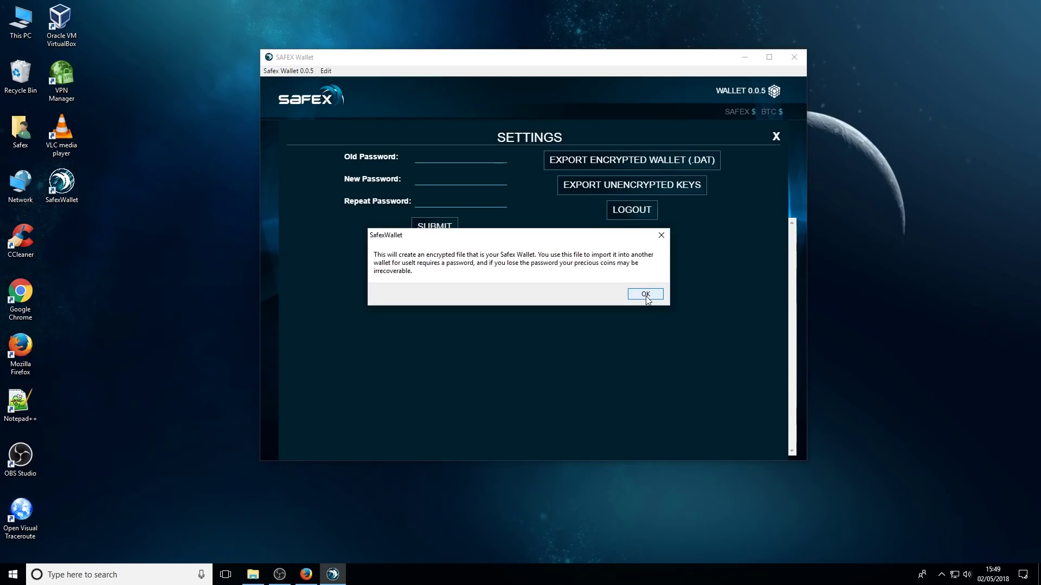
click(645, 294)
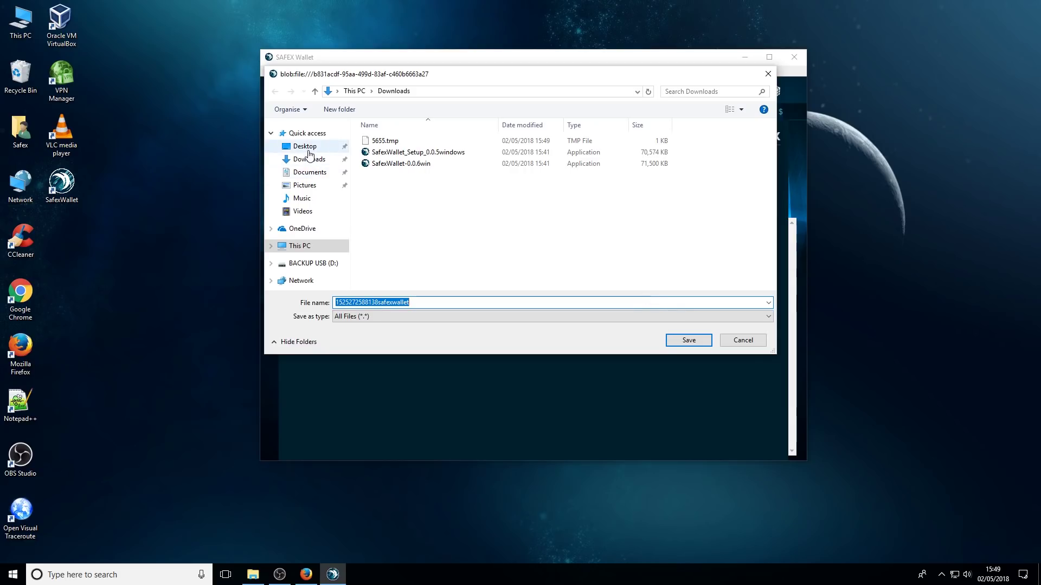
click(306, 147)
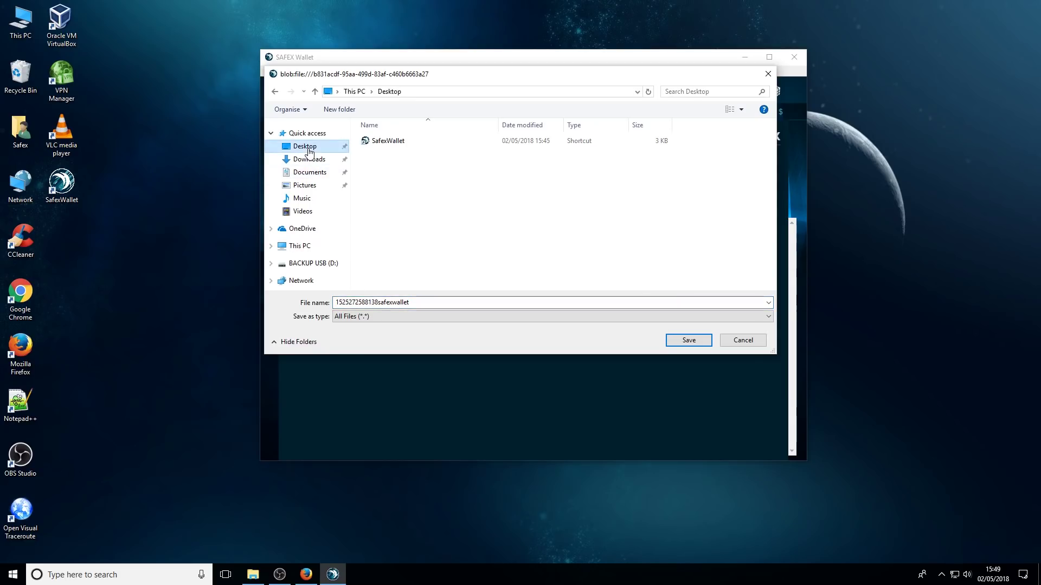
click(684, 341)
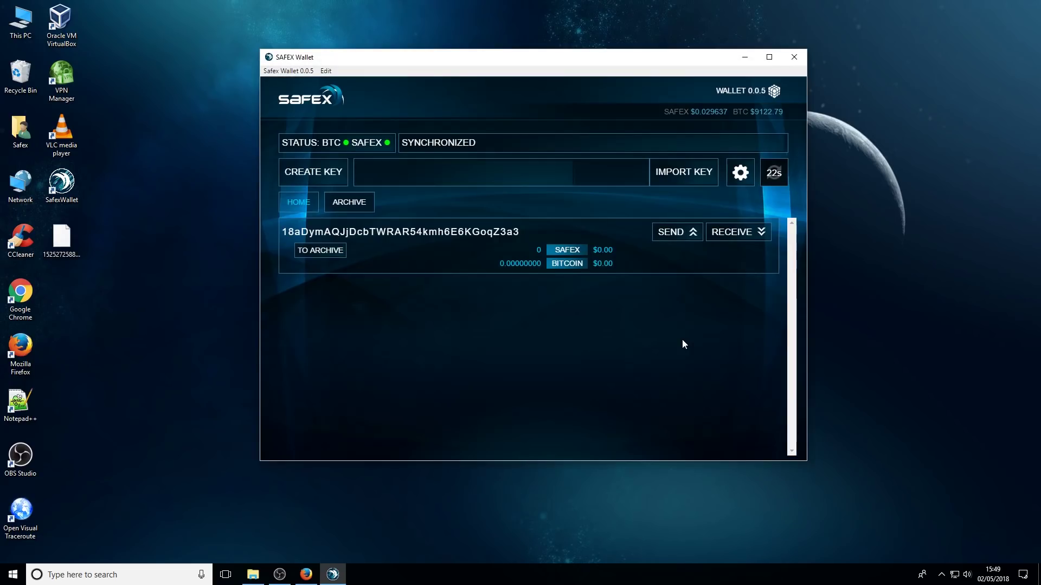
Shift the wallet window right, select the exported .dat on the desktop, and open This PC showing BACKUP USB (D:)
click(61, 241)
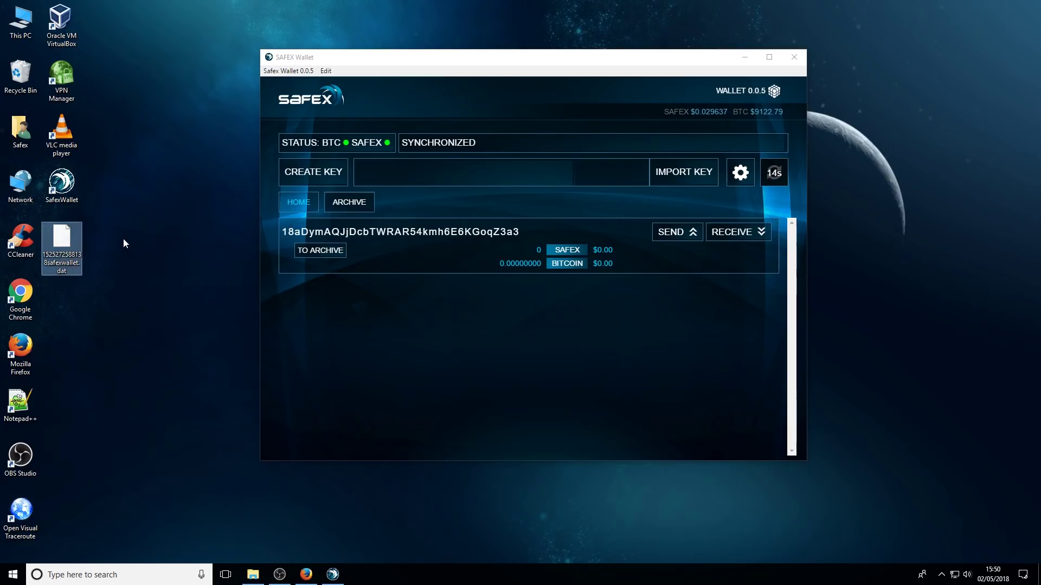
click(143, 266)
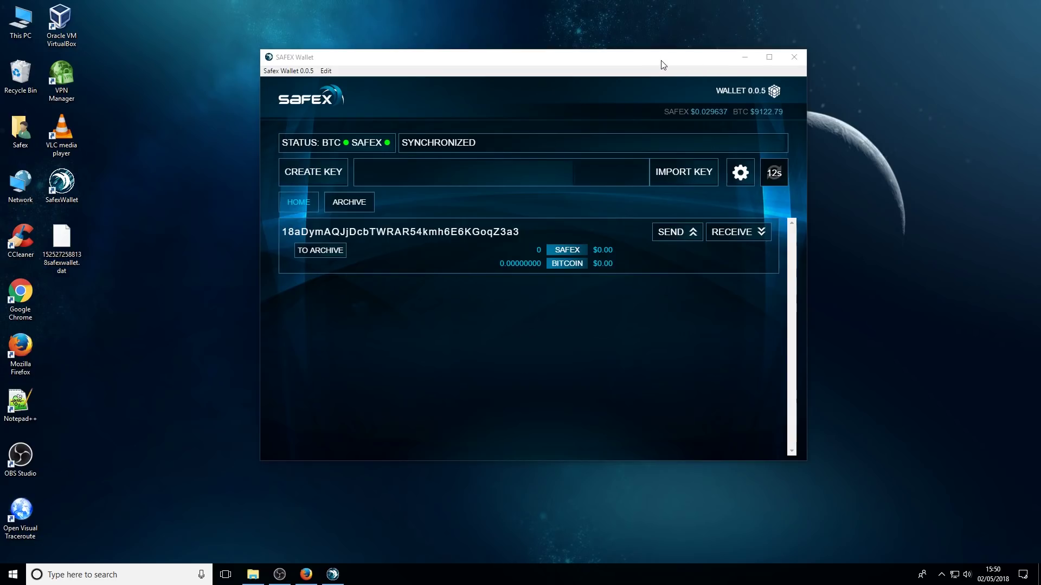
drag(650, 62, 789, 69)
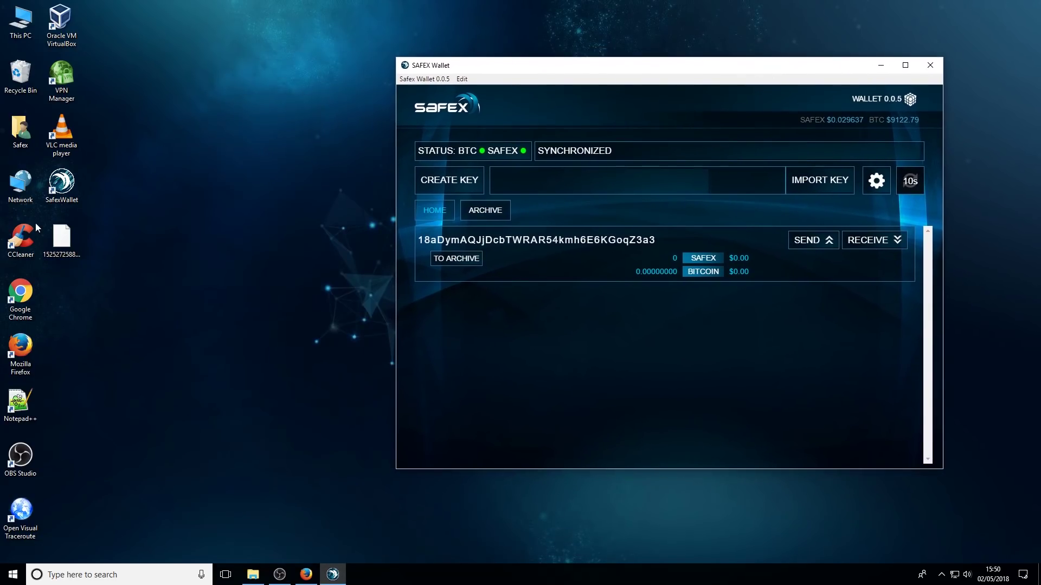
click(68, 236)
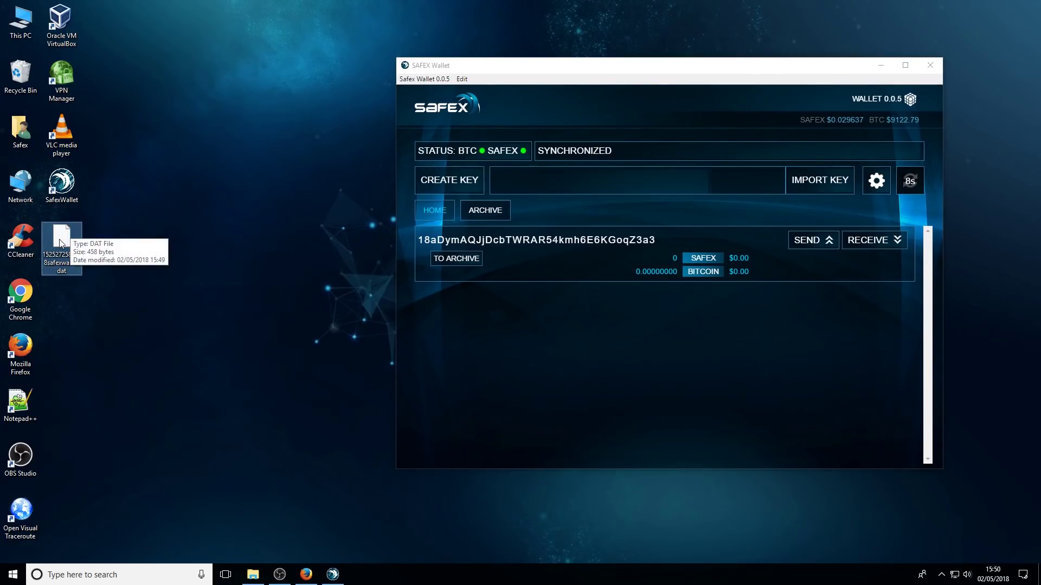
double_click(6, 24)
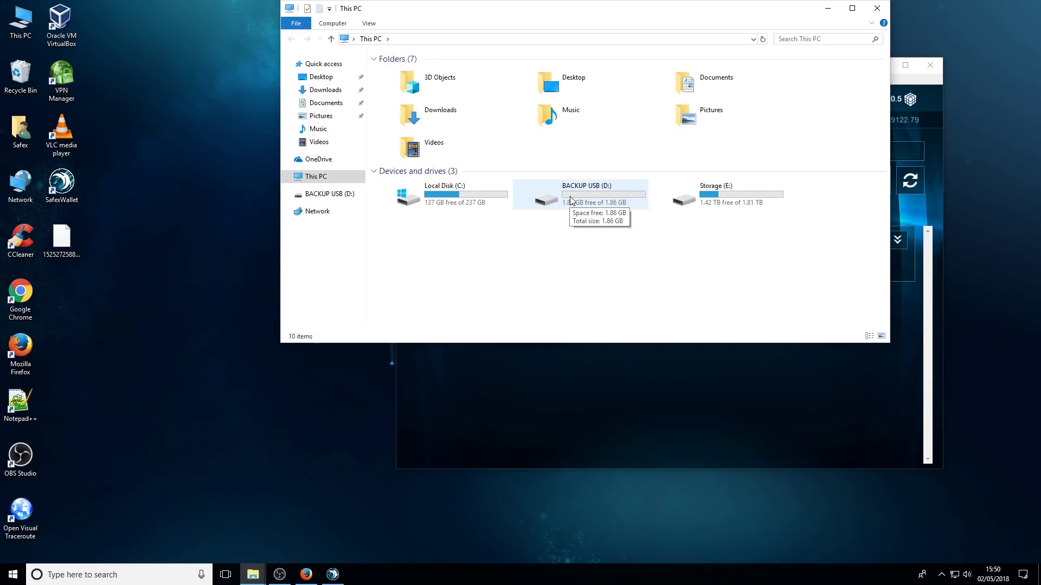
double_click(565, 200)
drag(62, 239, 509, 148)
click(485, 236)
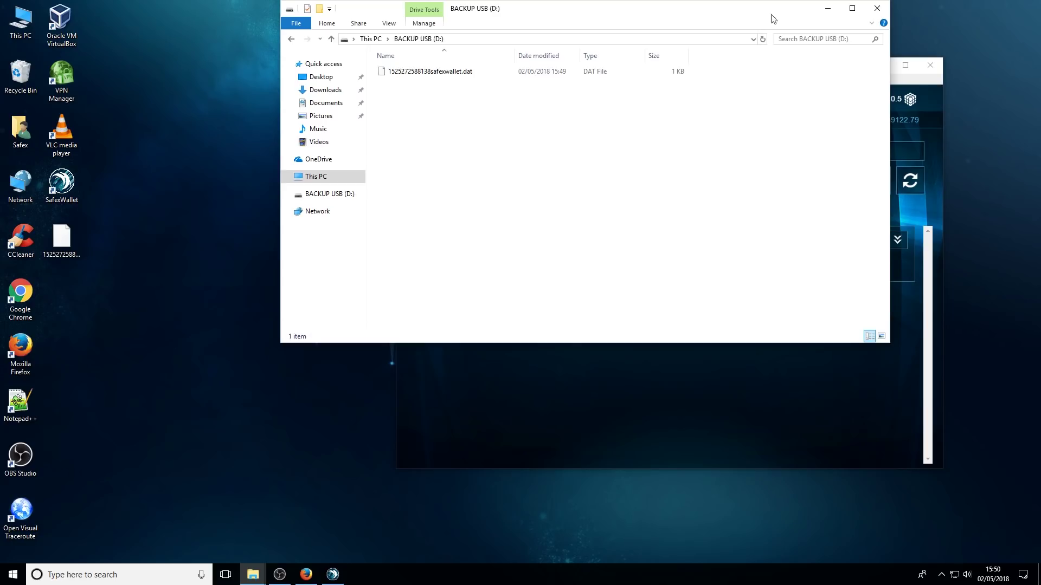
click(877, 7)
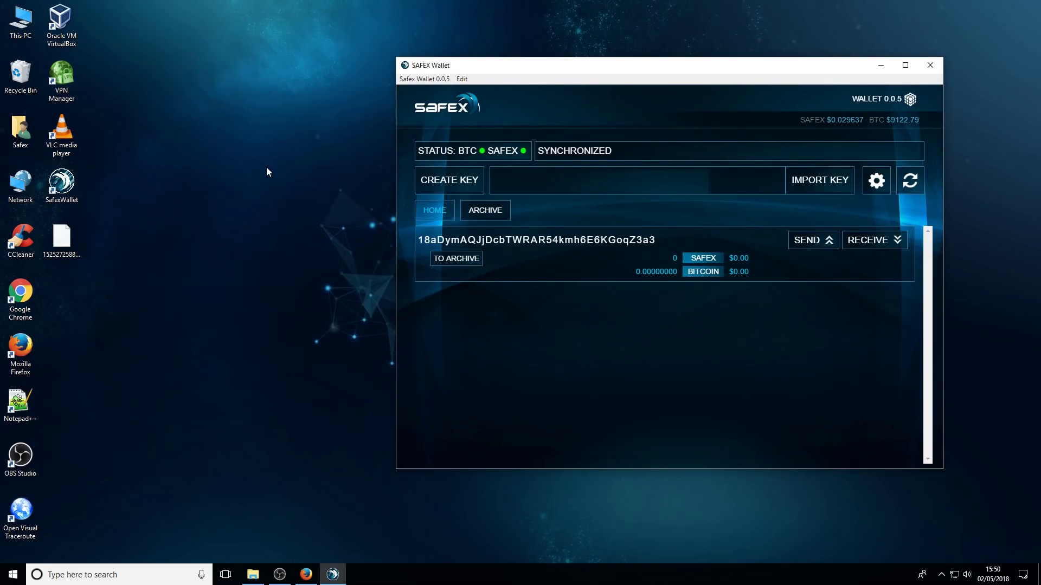
Open Safex Wallet's settings page from the gear icon
click(876, 180)
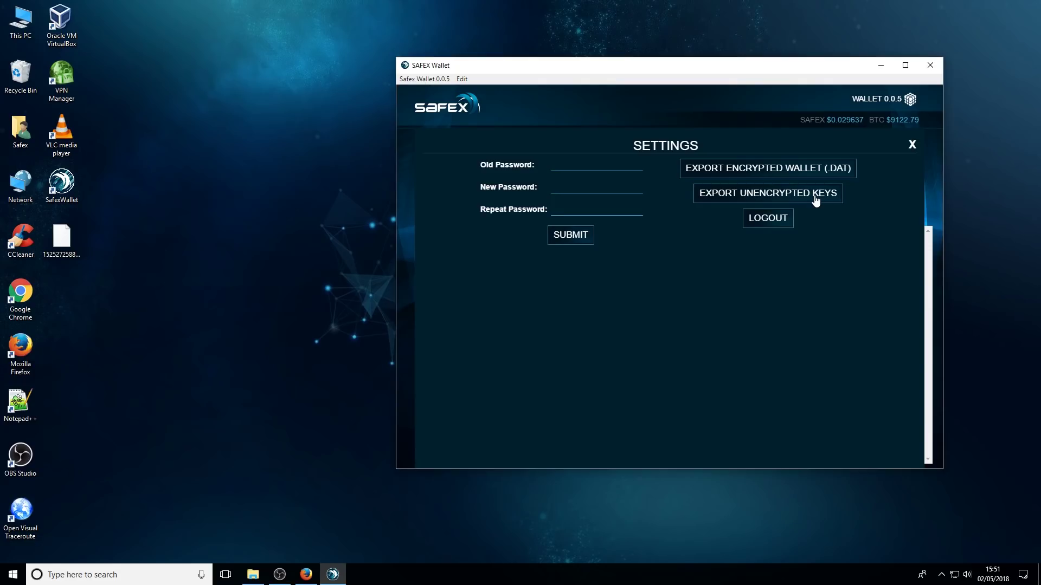
click(714, 198)
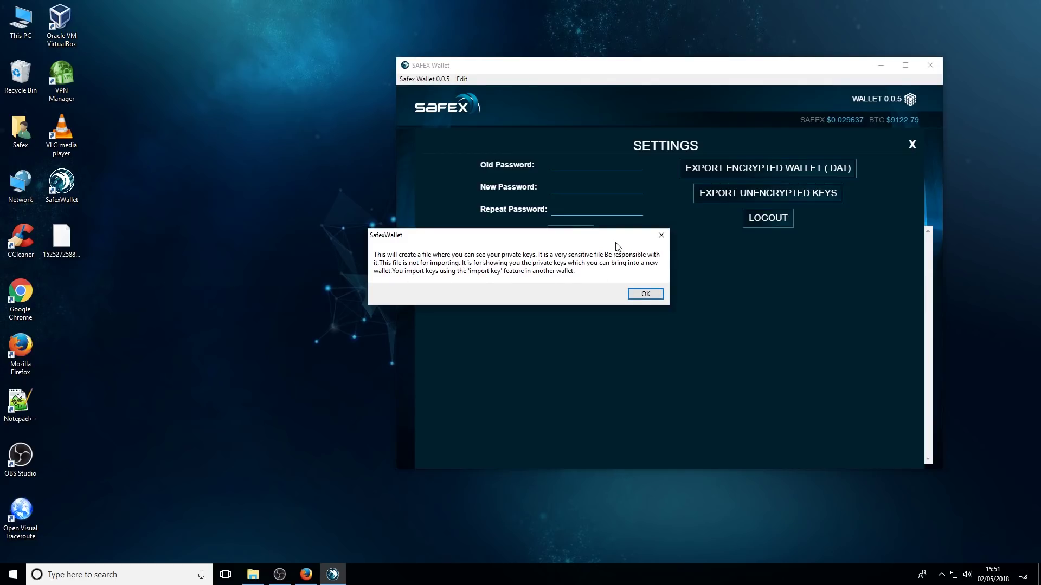
drag(612, 237, 623, 266)
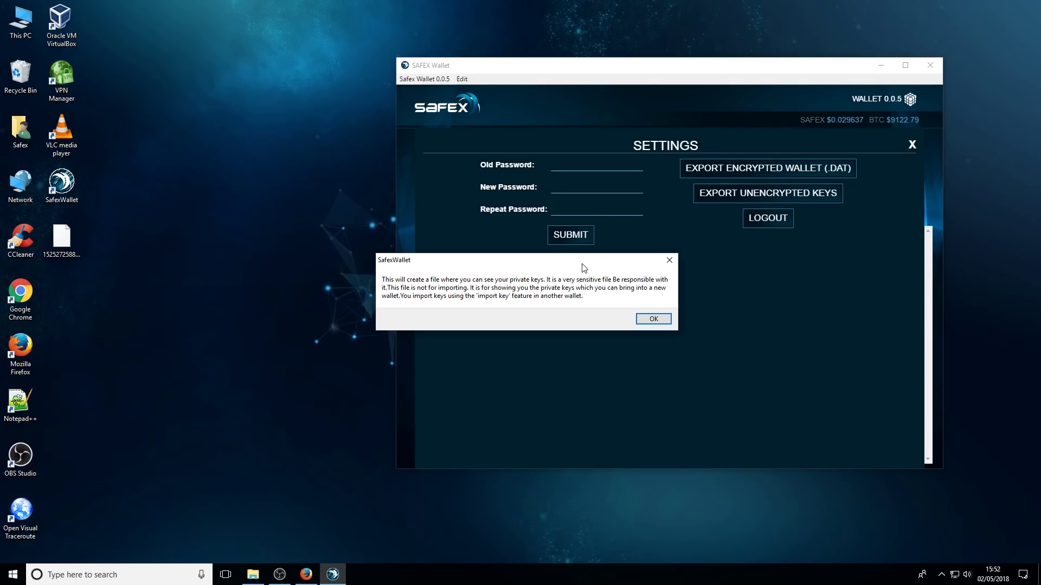
click(654, 320)
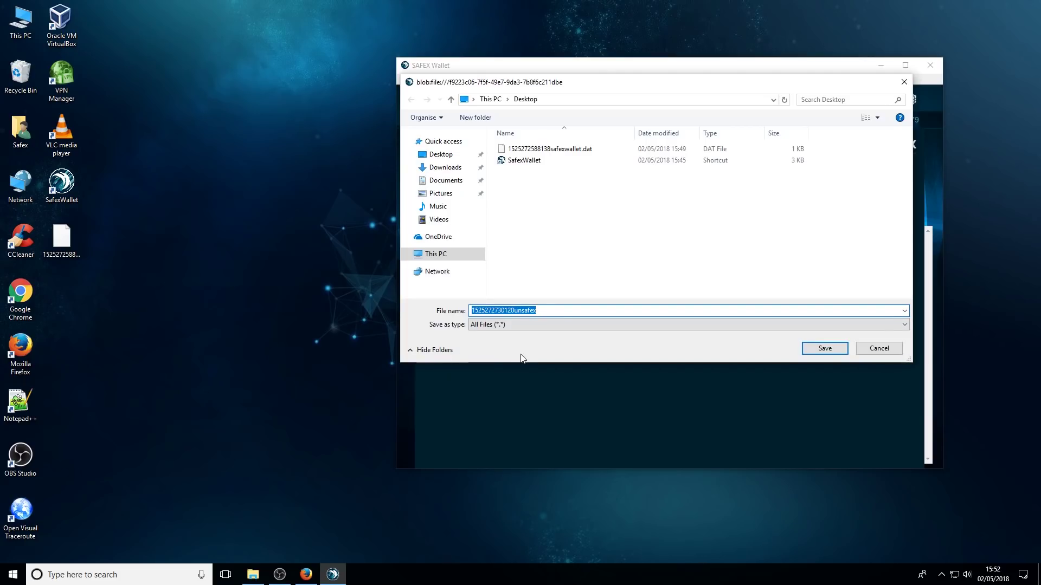
click(838, 348)
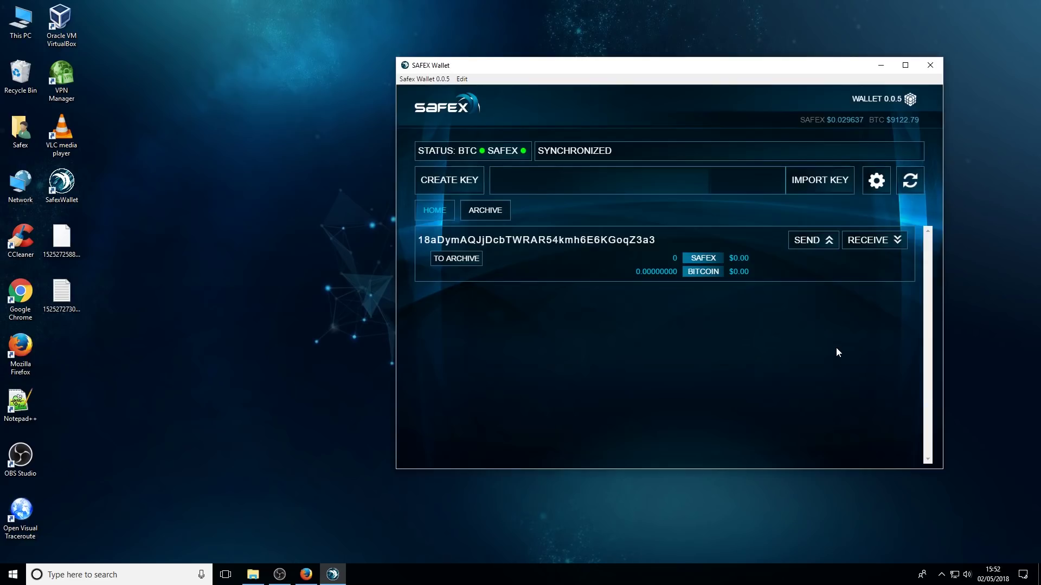
click(61, 295)
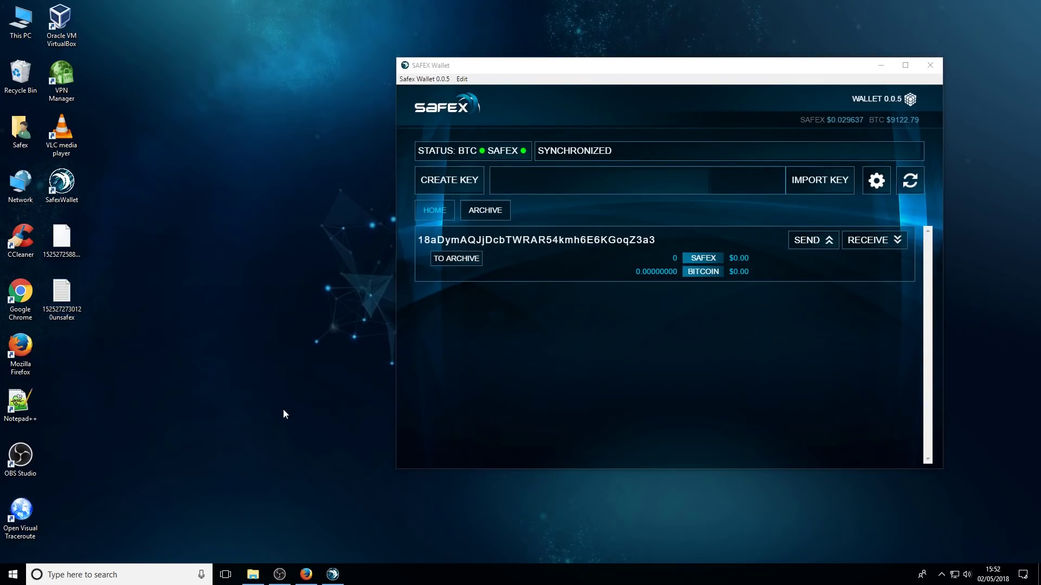
double_click(67, 295)
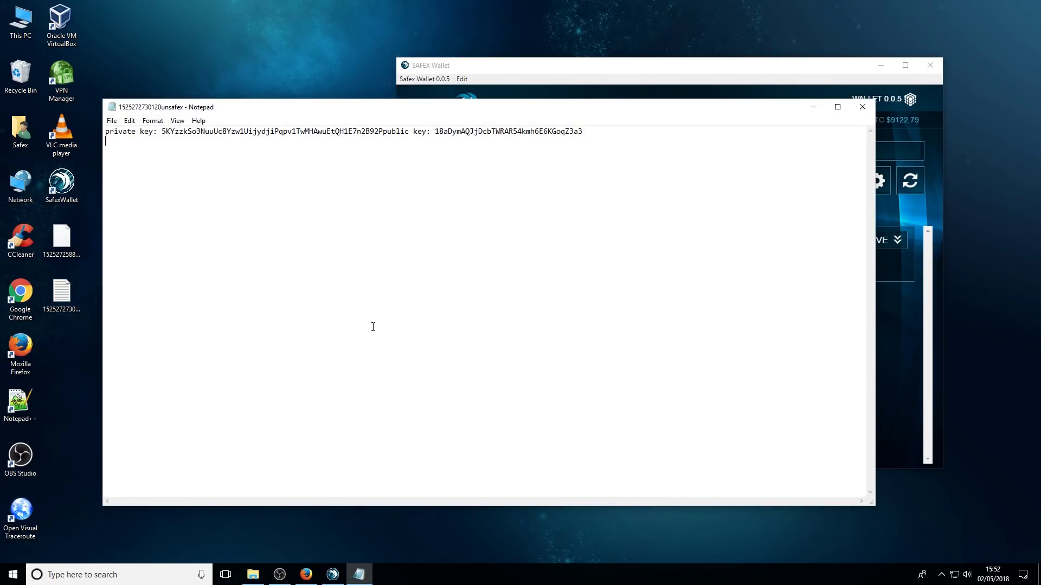
click(152, 150)
key(Return)
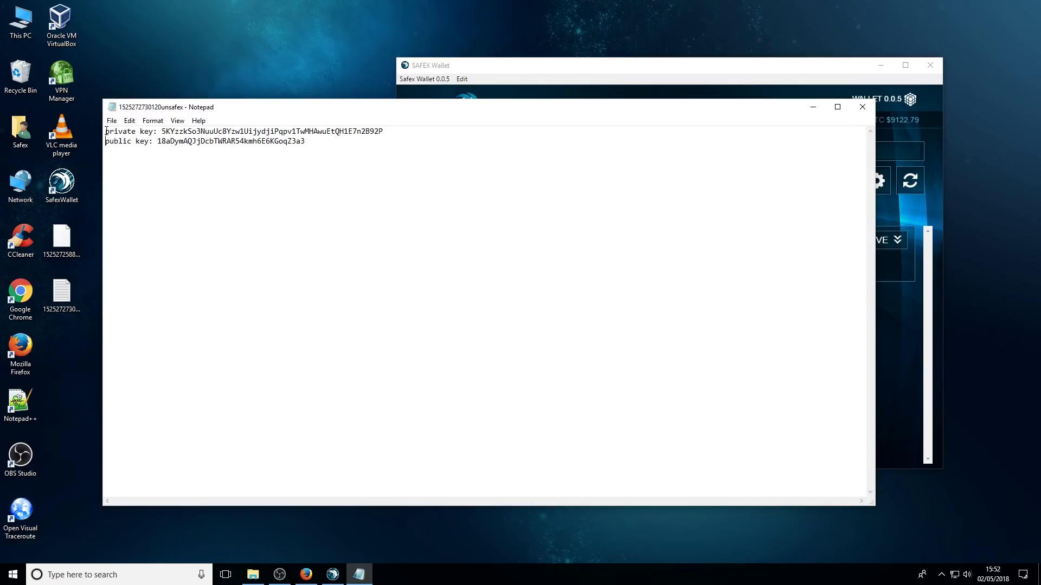
Select and check the private key value, then close Notepad
drag(162, 131, 391, 130)
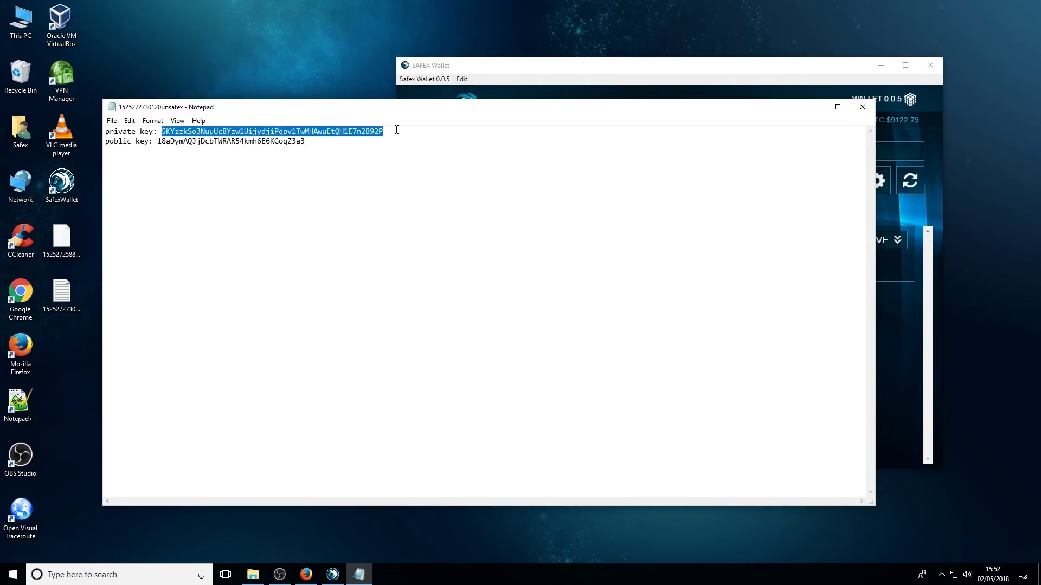
drag(317, 141, 160, 145)
click(384, 156)
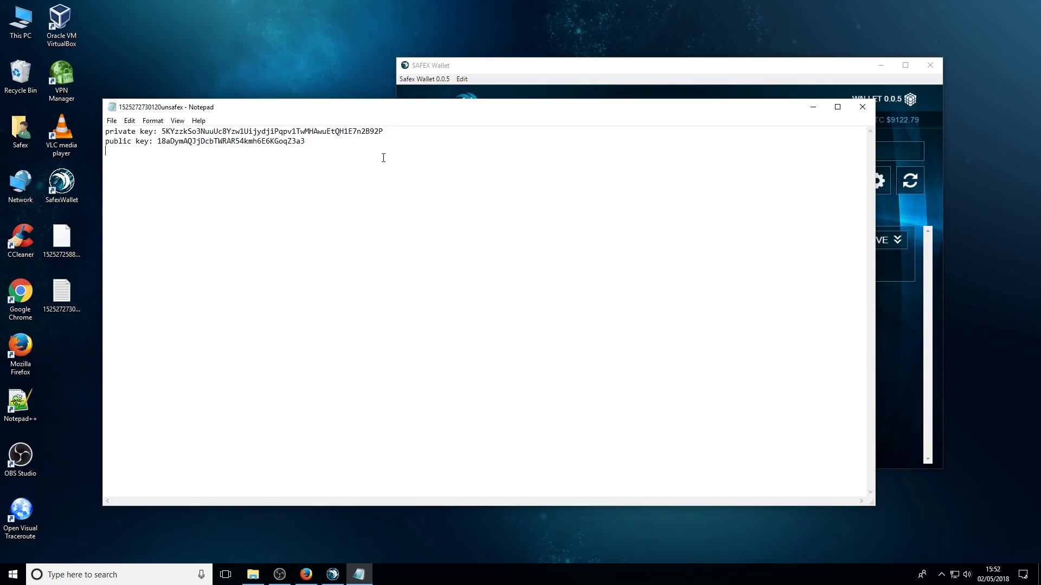
click(385, 132)
drag(390, 133, 164, 135)
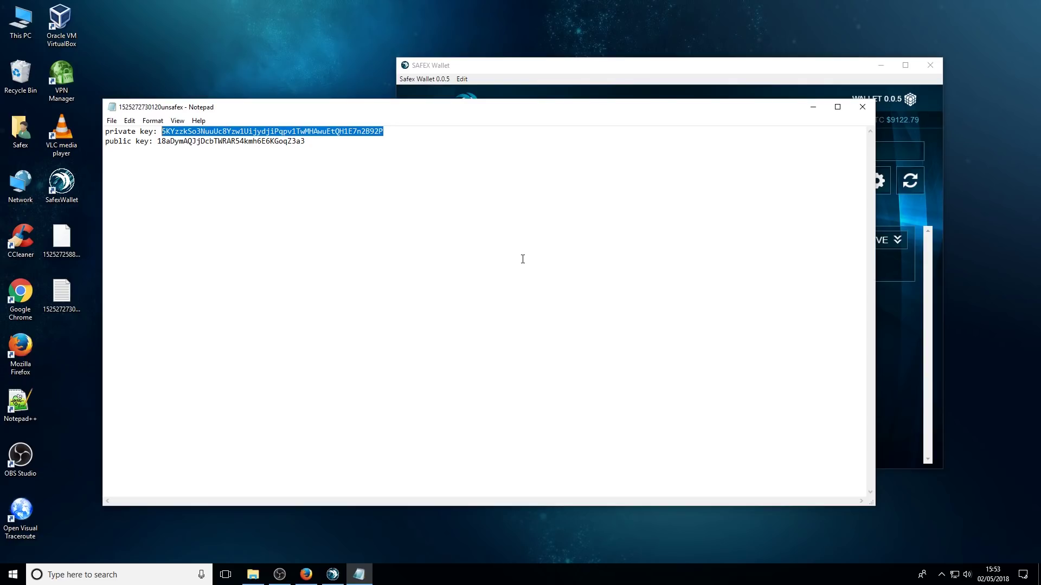
click(296, 132)
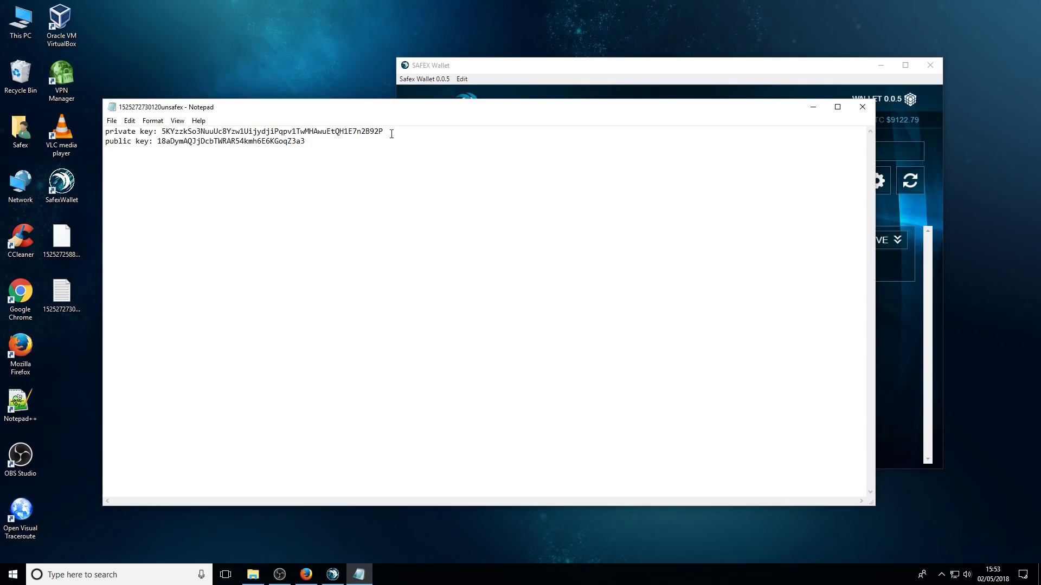
drag(392, 133, 162, 134)
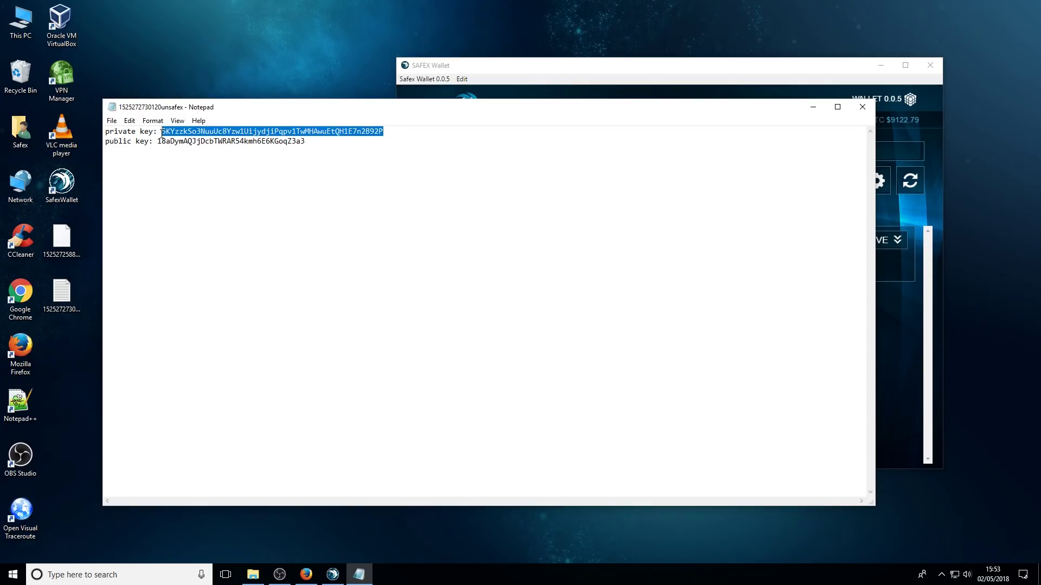
click(250, 141)
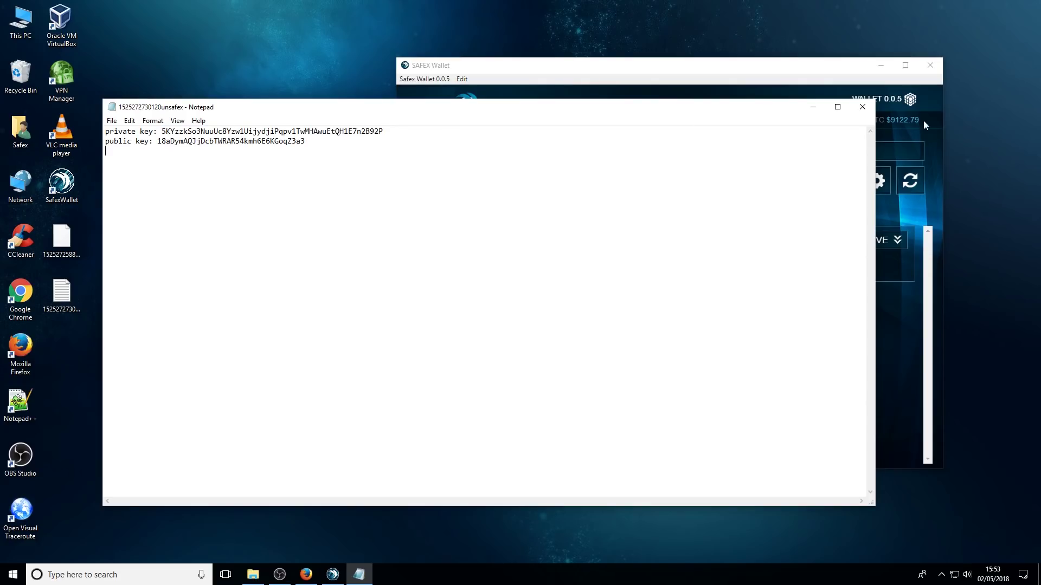
click(862, 107)
Save the edited keys file and log out of the wallet
click(493, 294)
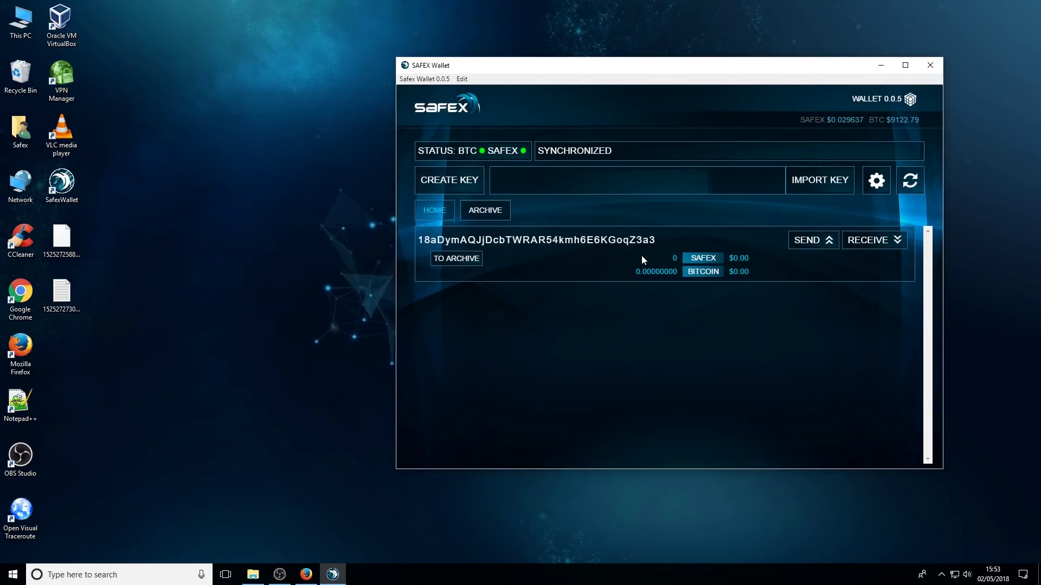
click(876, 181)
click(763, 221)
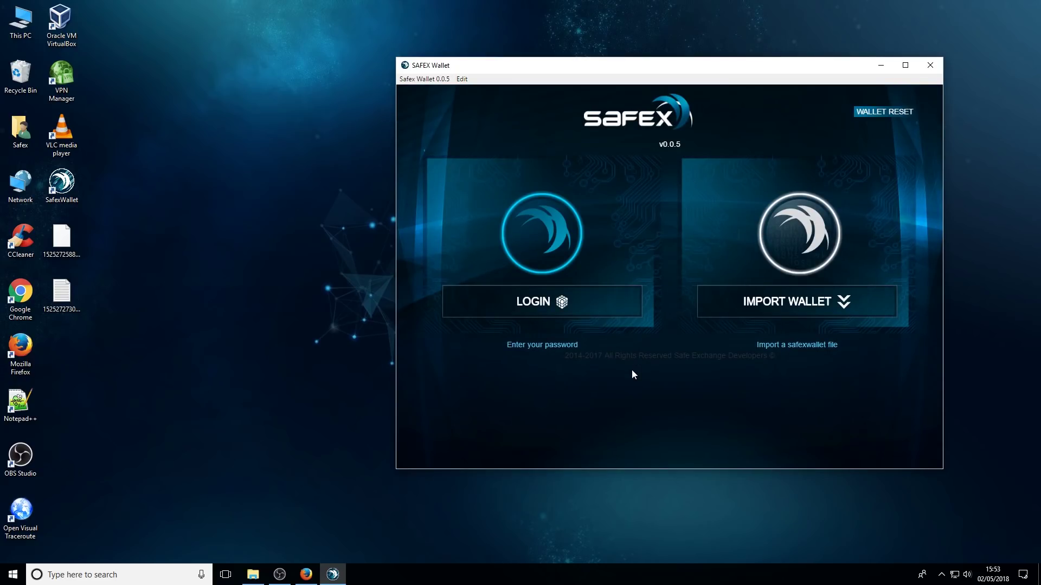
Log back in to the wallet by pasting the password
drag(683, 68, 550, 47)
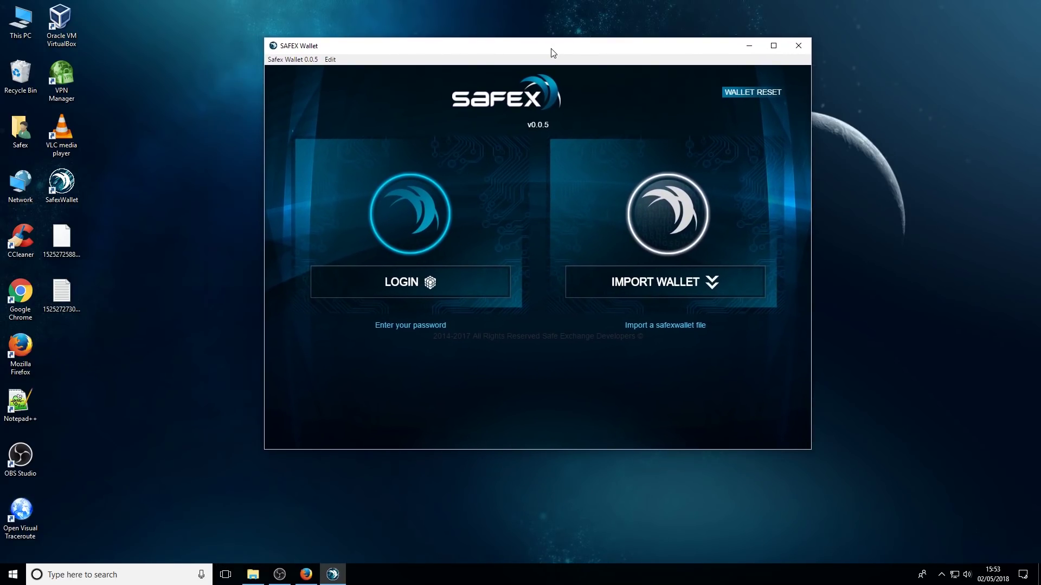
click(457, 286)
click(491, 222)
key(ctrl+v)
key(Return)
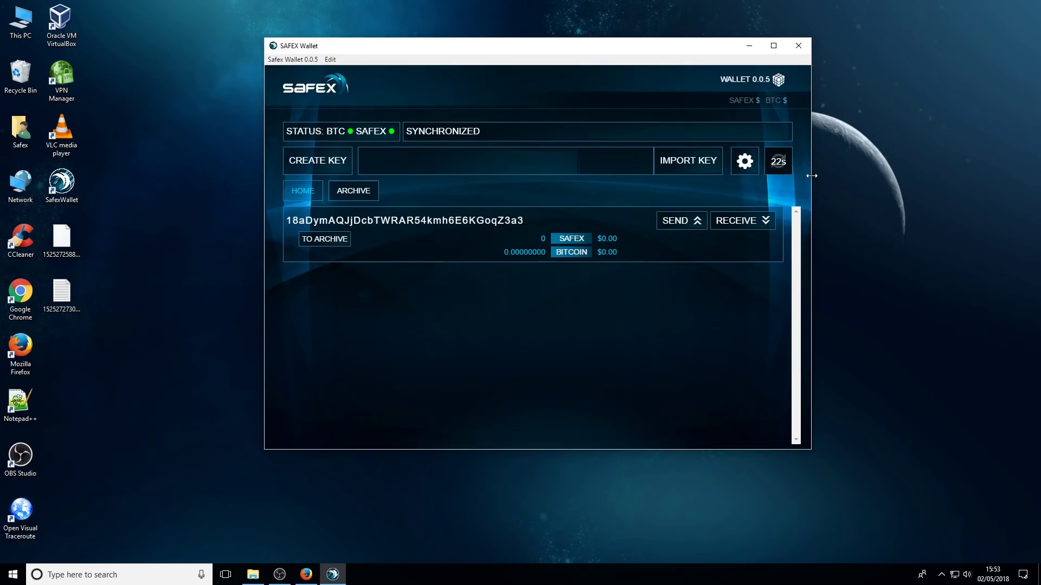
click(745, 161)
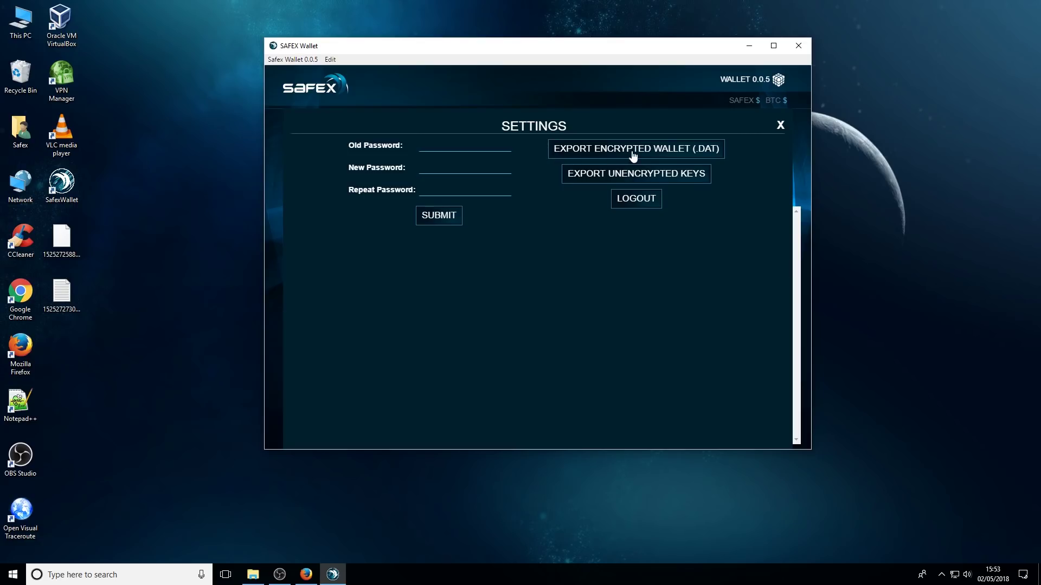
click(680, 157)
click(644, 293)
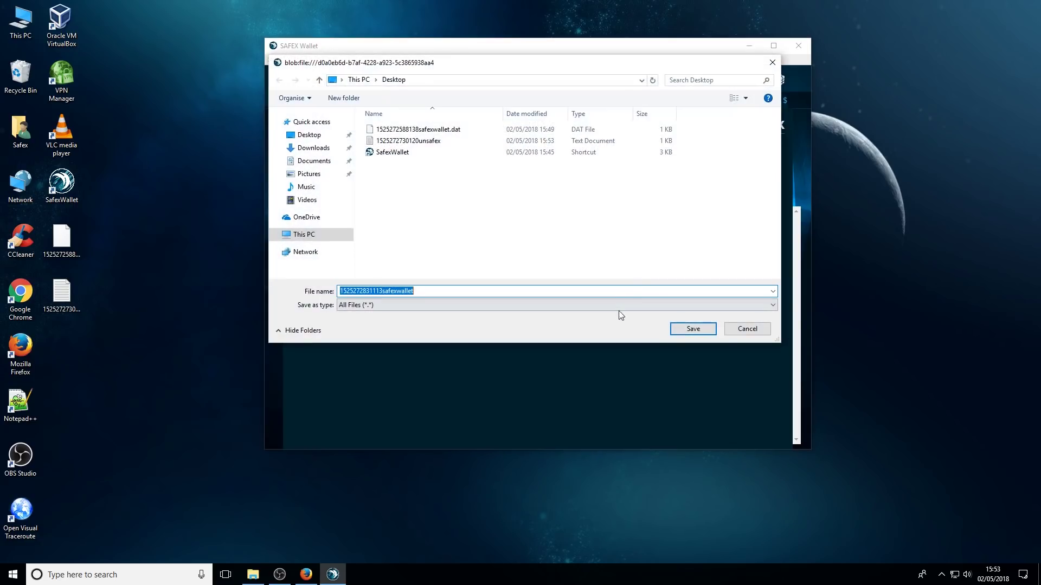
click(697, 329)
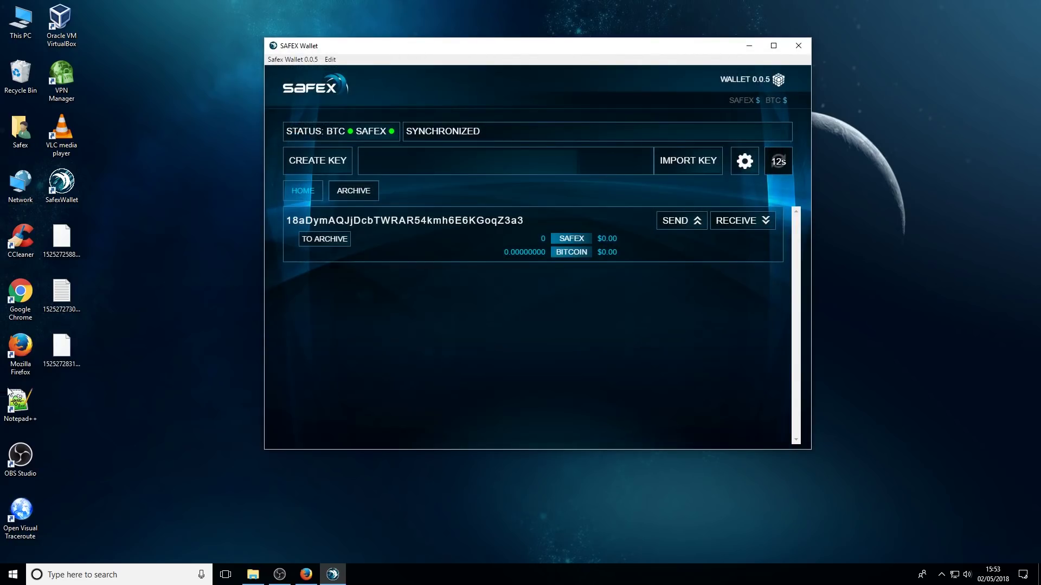
click(71, 352)
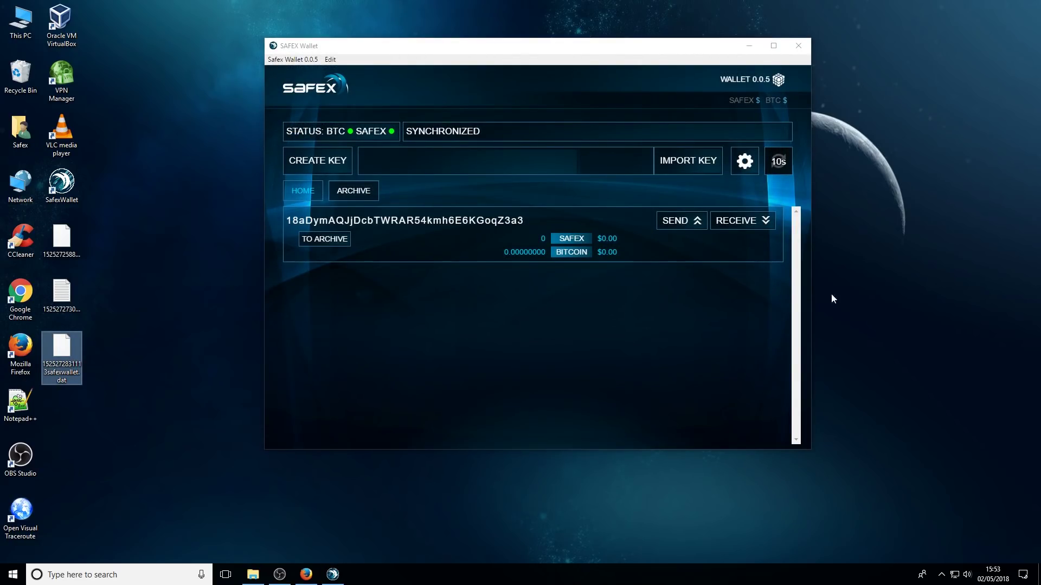
mouse_move(73, 357)
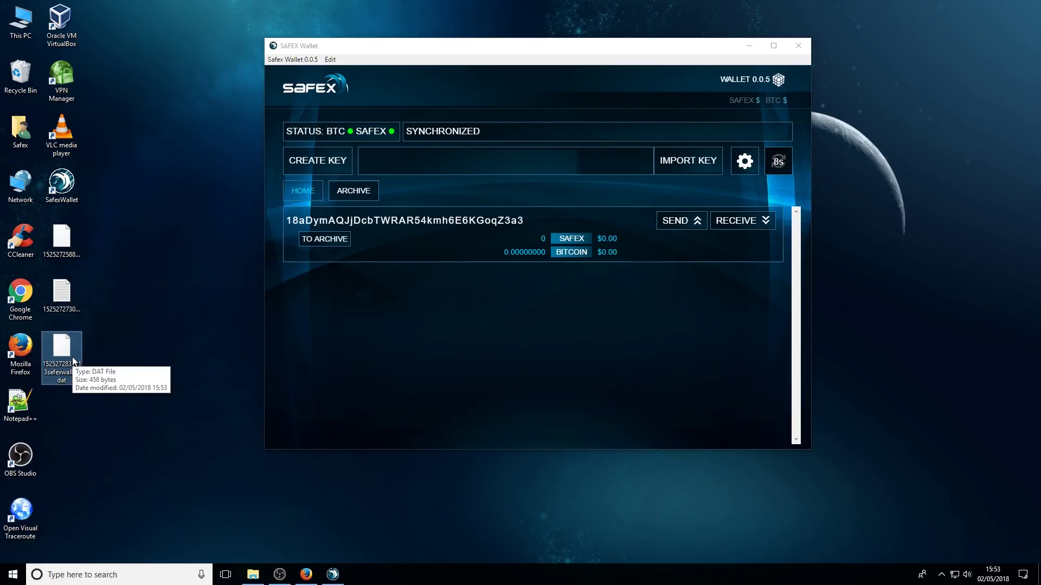
Close the 0.0.5 wallet and run SafexWallet-0.0.6win from Downloads, confirming the security warning
click(792, 49)
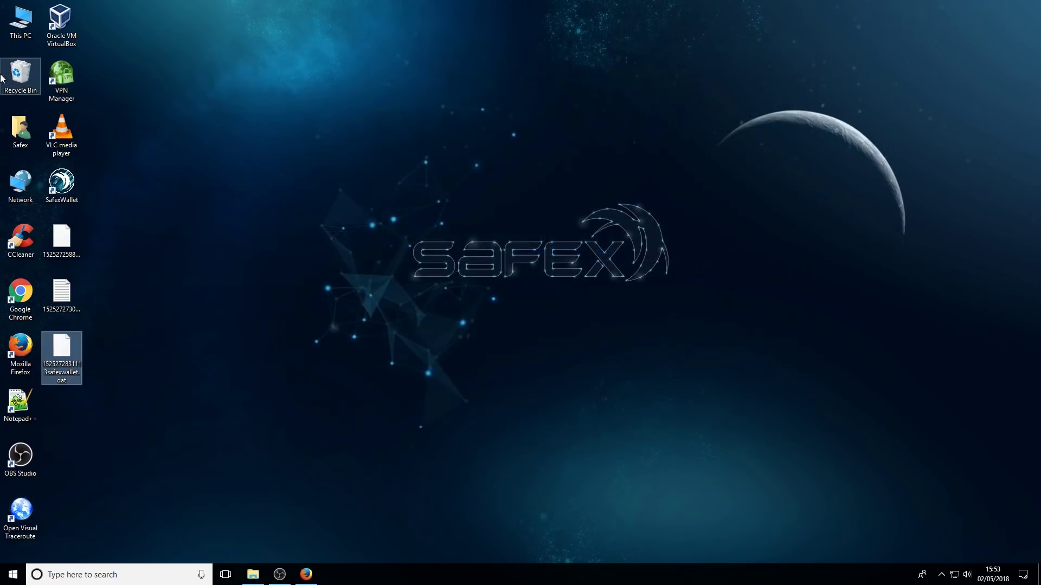
click(252, 574)
click(400, 272)
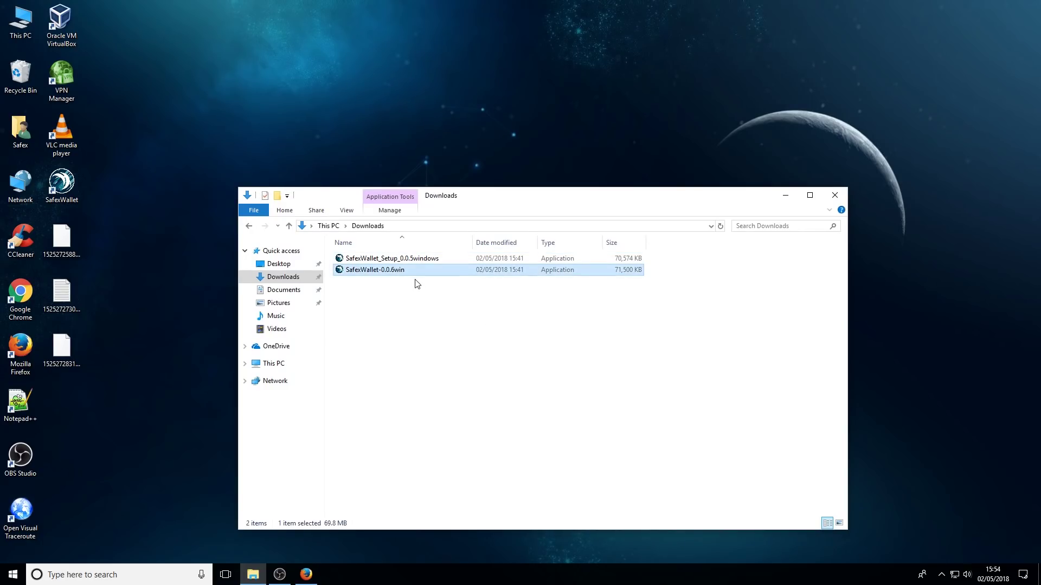
click(312, 578)
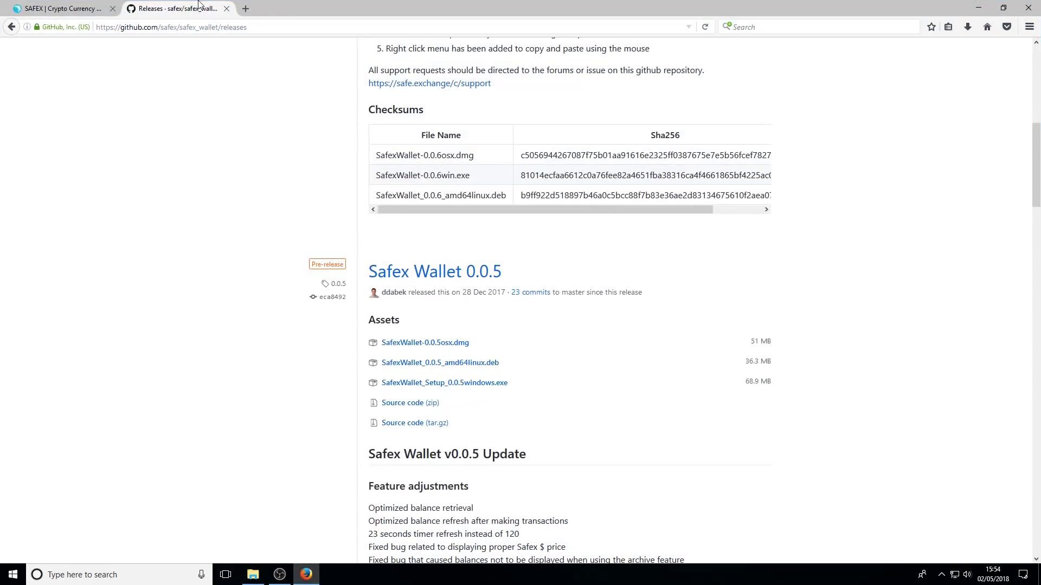
scroll(216, 205, up, 8)
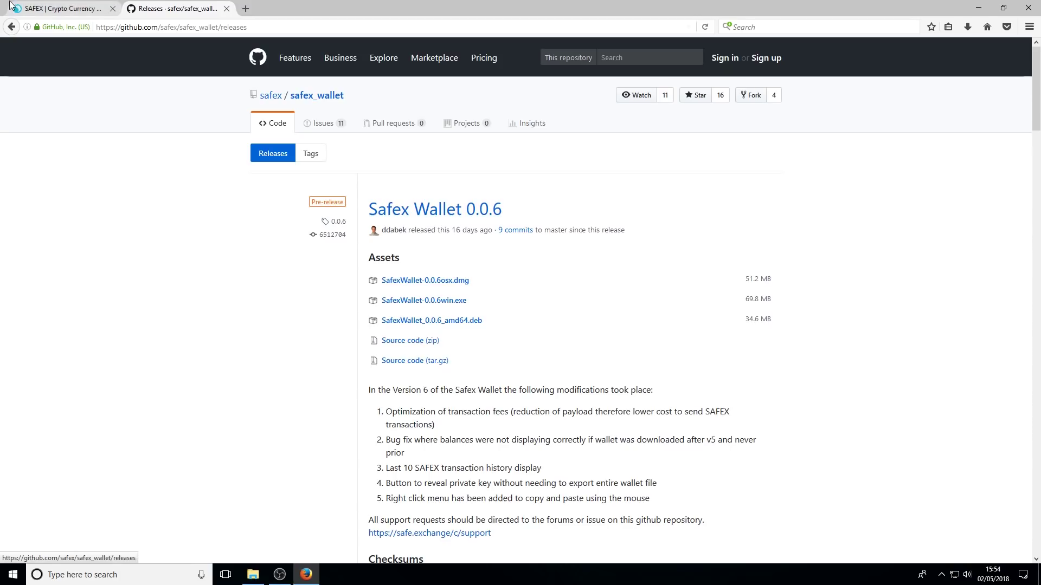
click(60, 9)
click(987, 4)
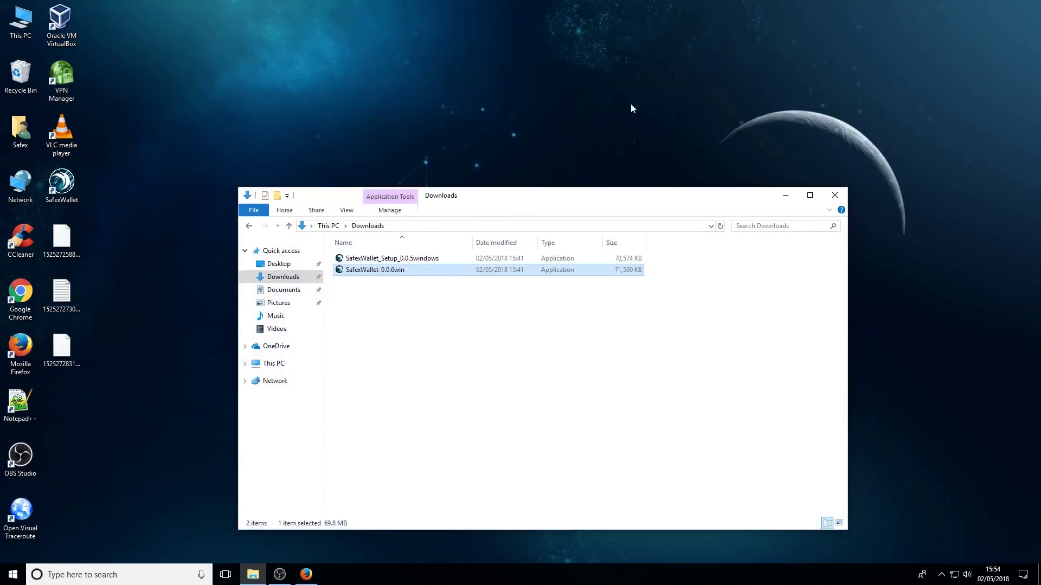
double_click(416, 270)
click(567, 298)
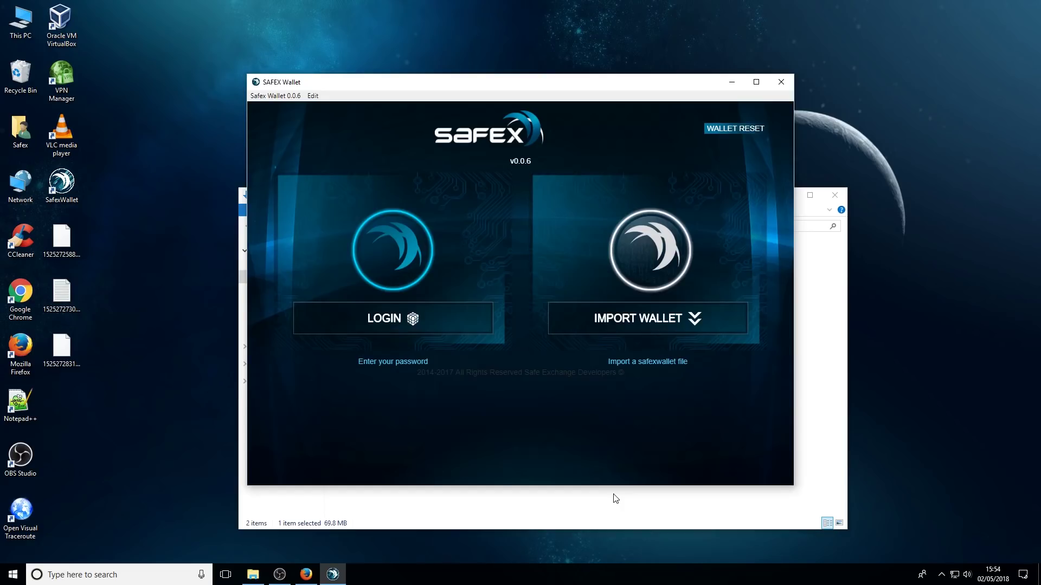
Log in to Safex Wallet 0.0.6 with the wallet password
click(373, 325)
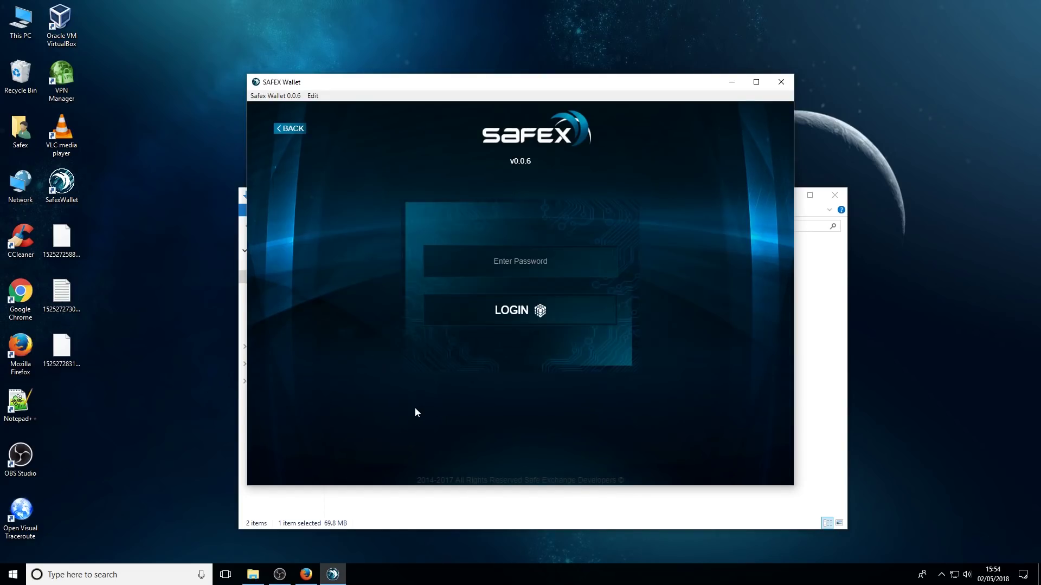
click(575, 265)
text(•••••••)
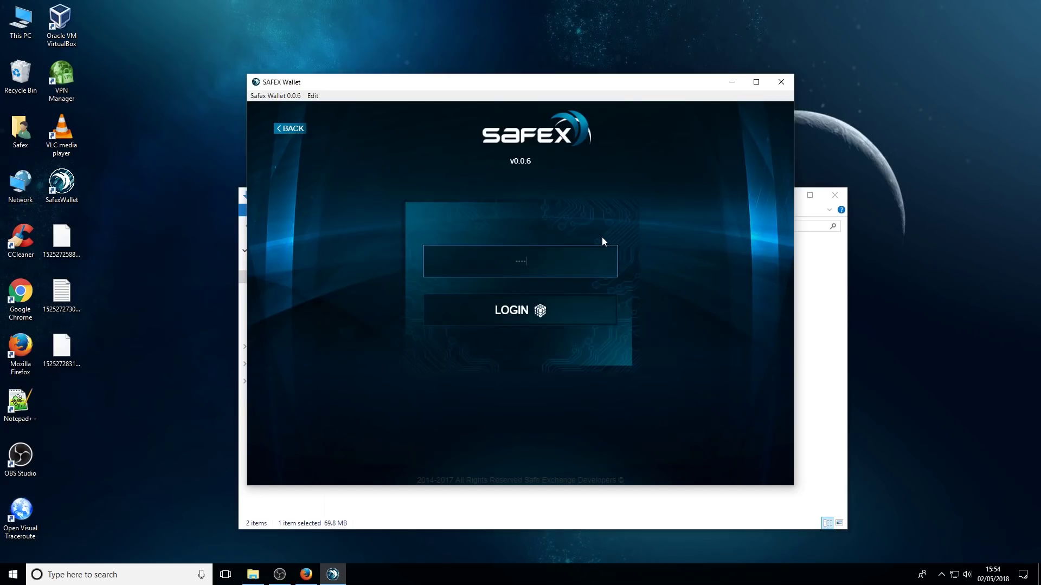
key(Return)
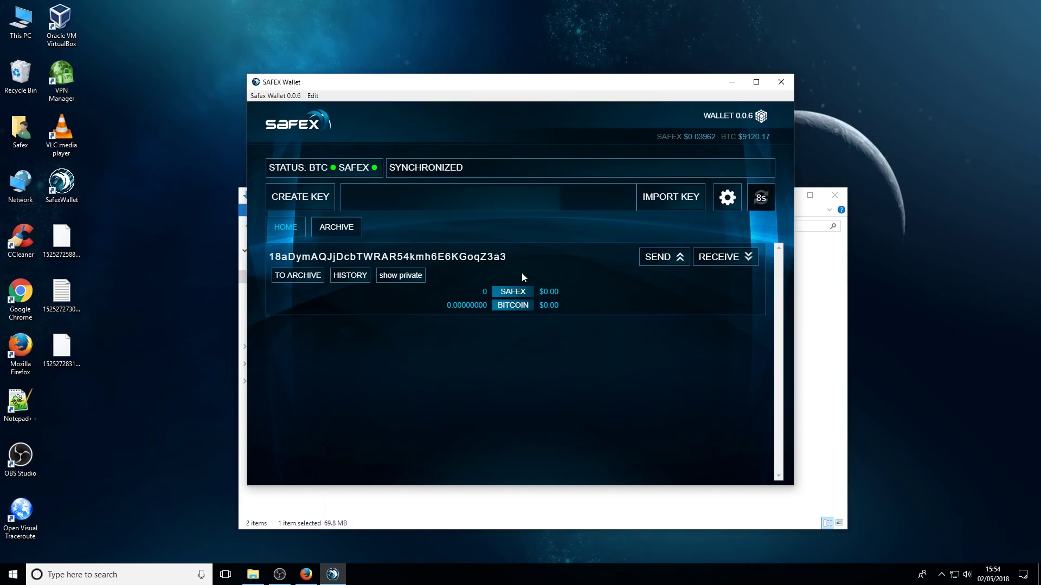
Browse the archived keys list and the key's transaction history, returning to home
click(336, 232)
click(295, 227)
click(359, 277)
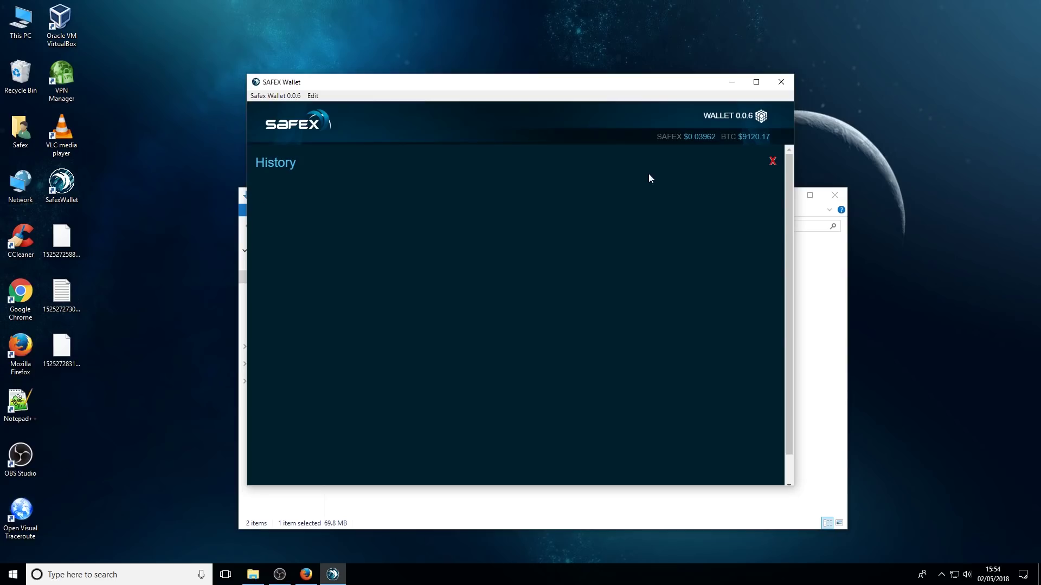
click(772, 163)
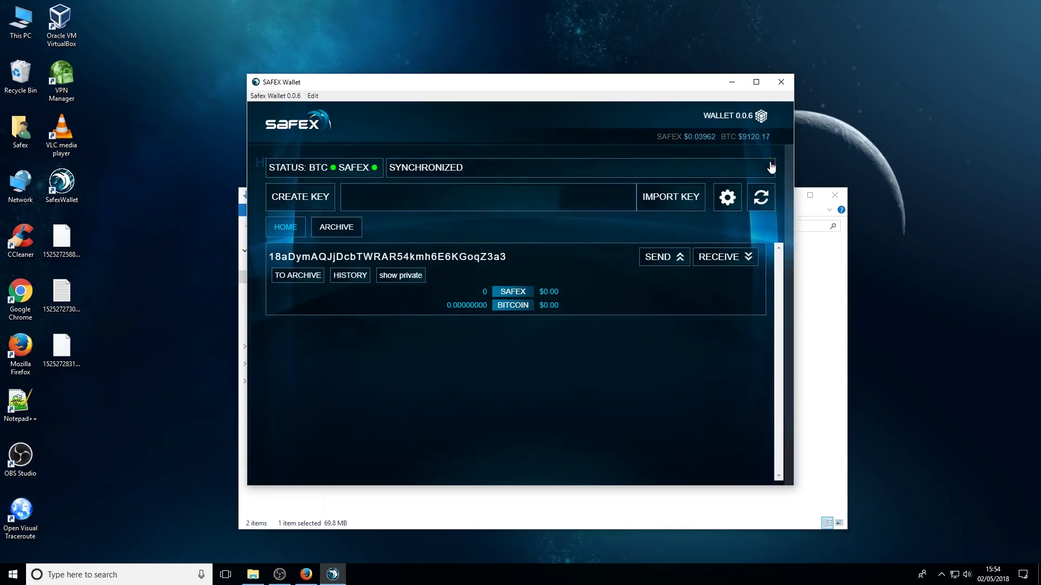
Reveal the private key, compare it with the saved key text file, then close everything
click(401, 277)
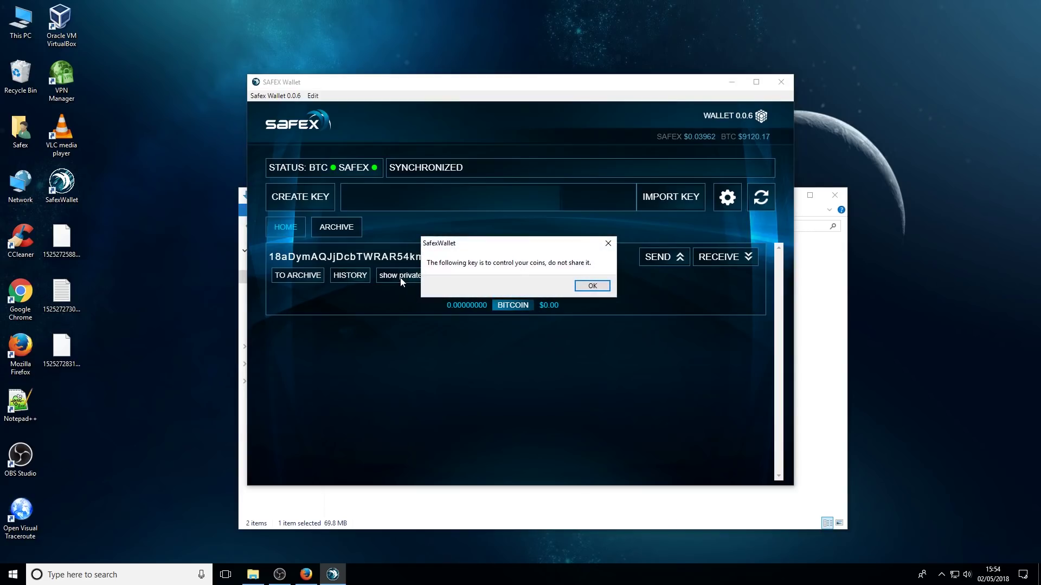
click(586, 283)
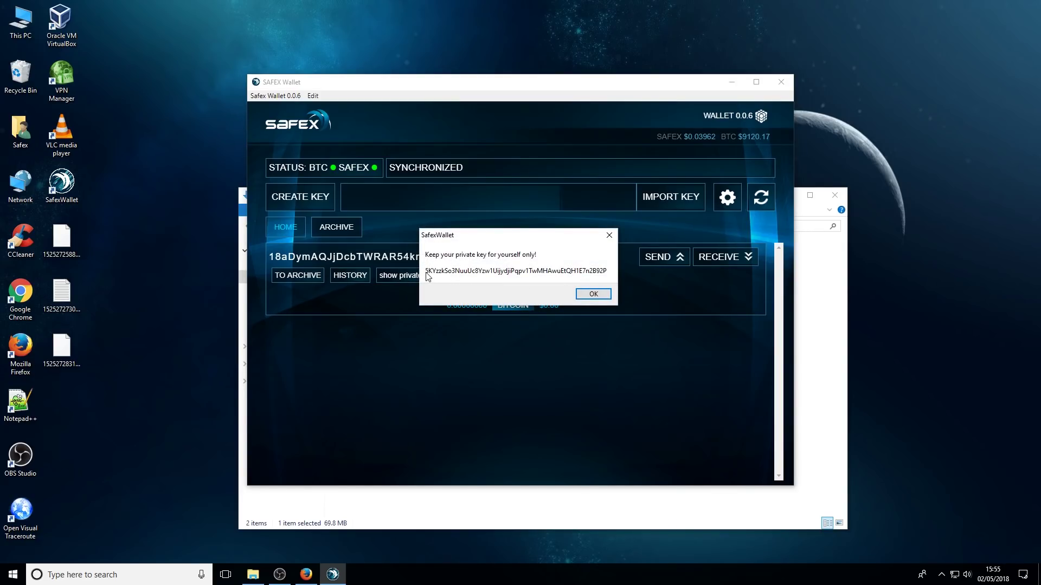
double_click(61, 293)
drag(396, 109, 288, 186)
click(755, 180)
click(593, 295)
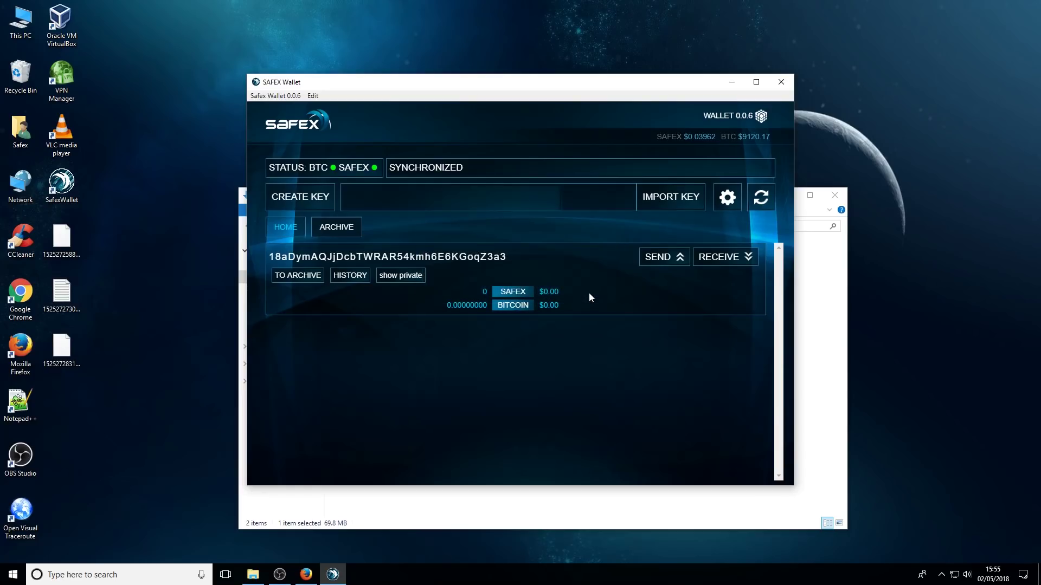
click(727, 197)
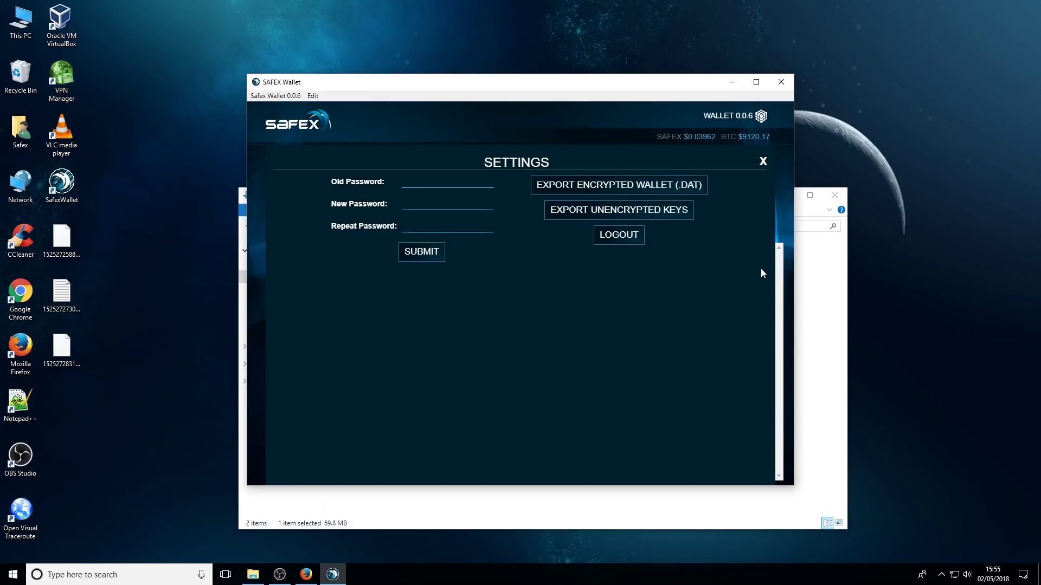
click(763, 162)
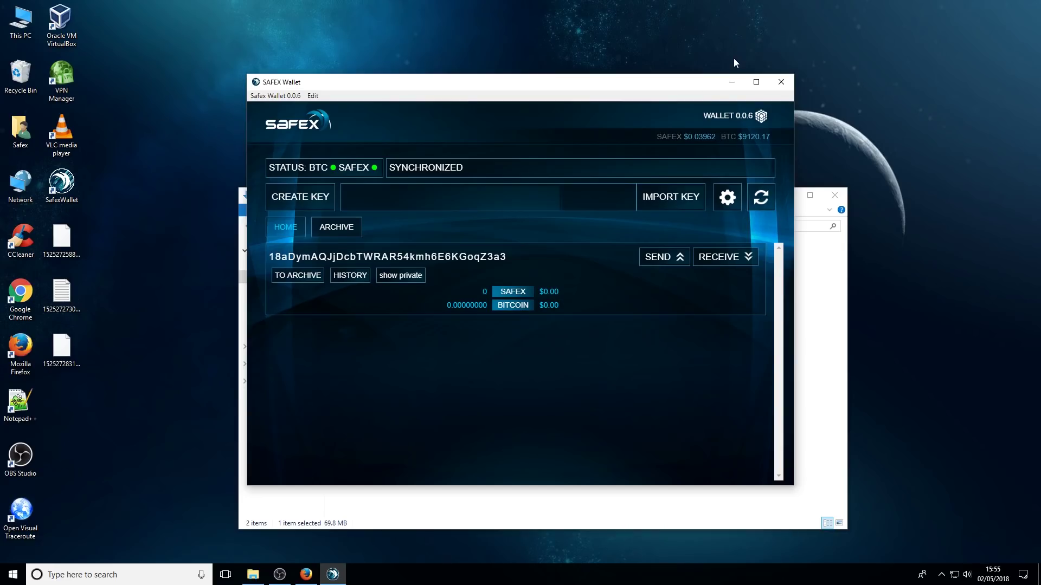
Quit the wallet, then minimise and restore OBS Studio from the taskbar
click(781, 82)
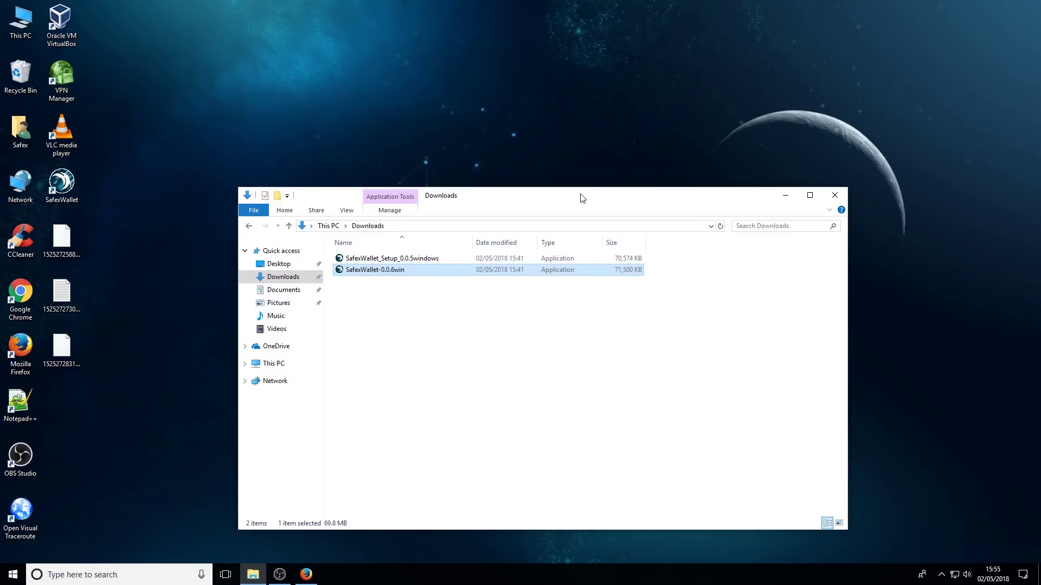
drag(580, 197, 643, 92)
click(279, 574)
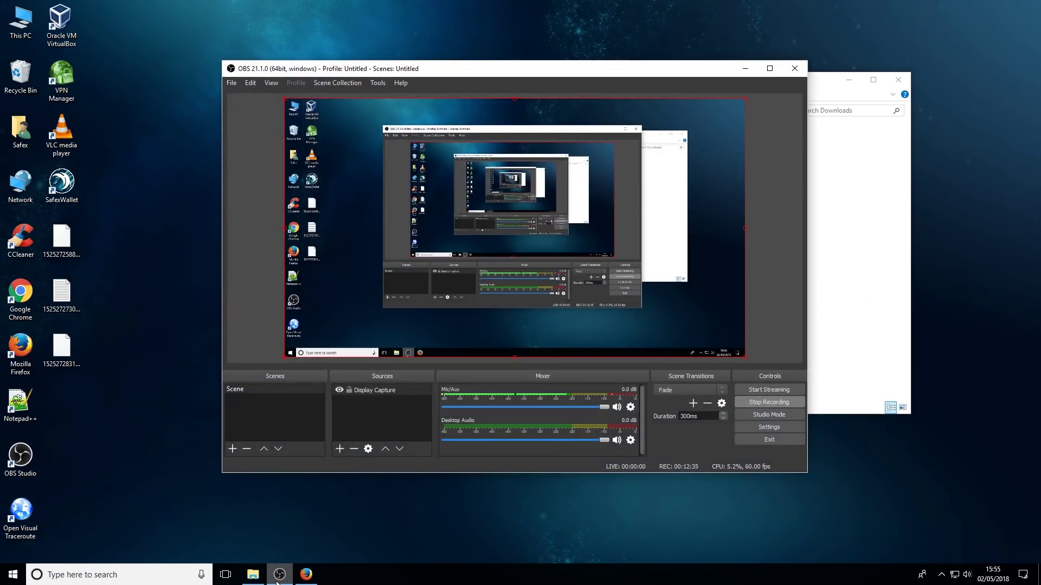
click(279, 574)
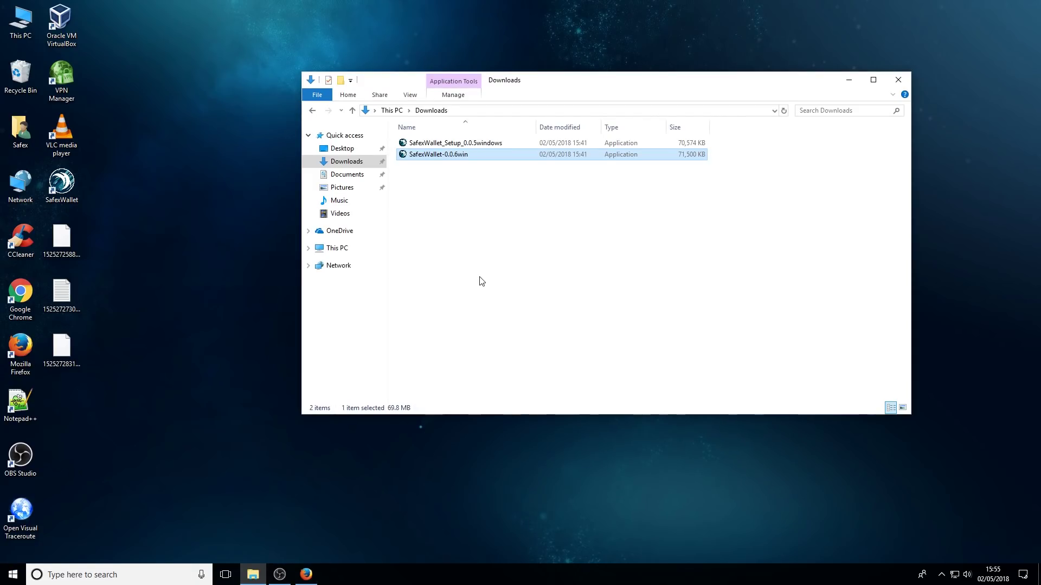
click(279, 574)
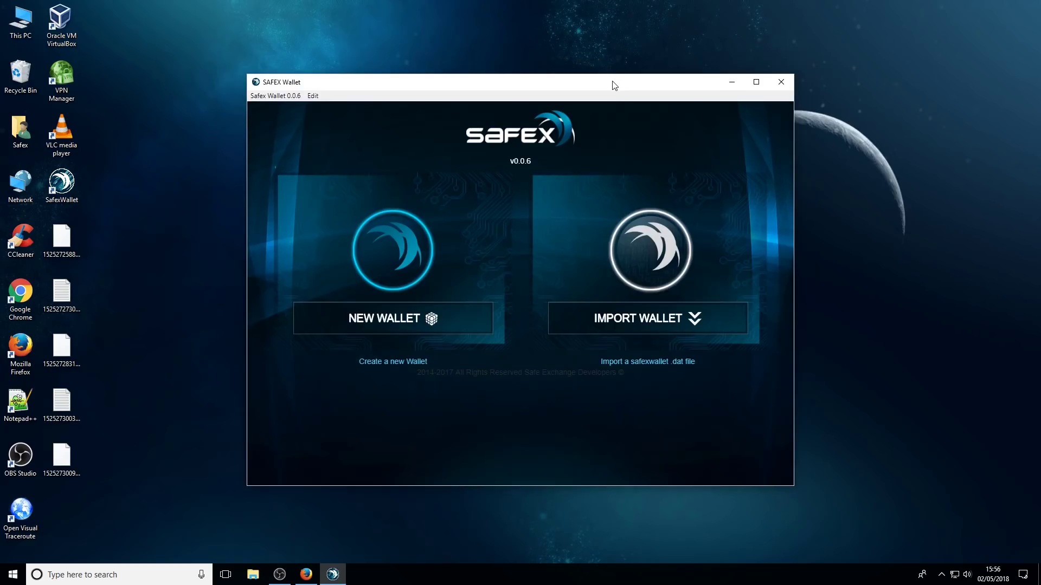
Open BACKUP USB (D:) in File Explorer on the right, with Safex Wallet moved to the left side
drag(613, 86, 604, 67)
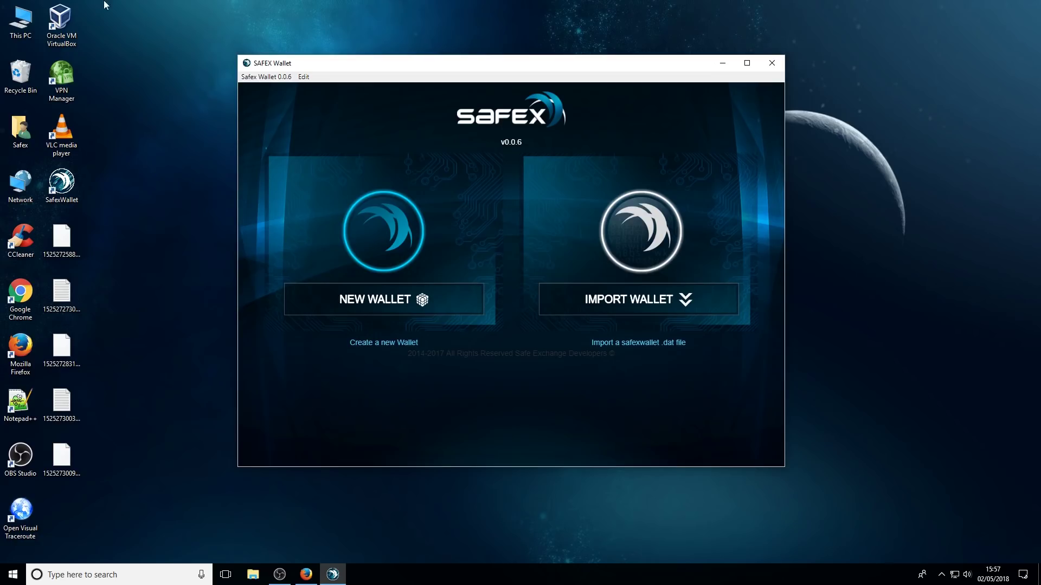
double_click(19, 21)
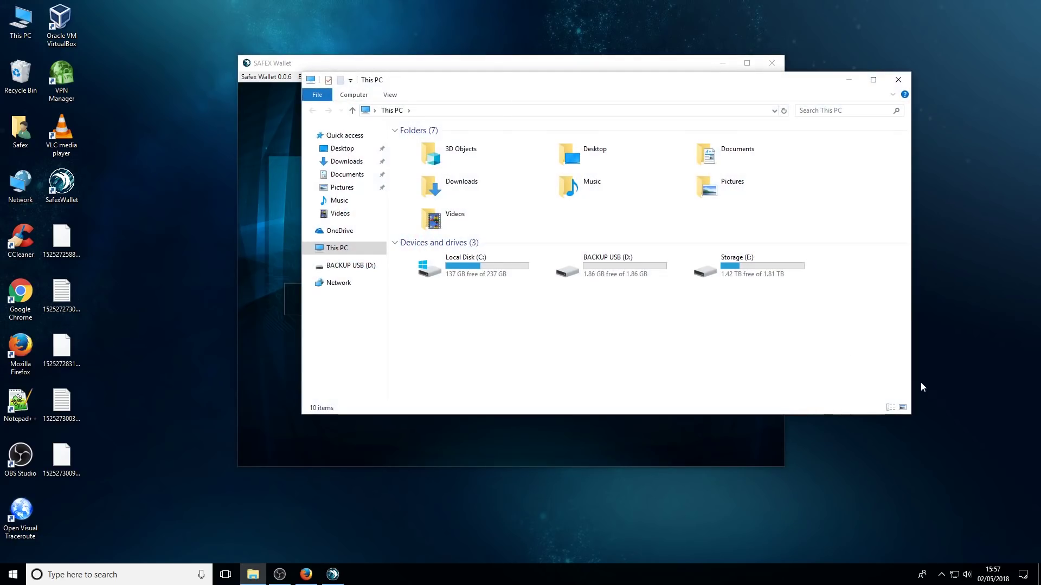
double_click(639, 274)
drag(531, 80, 848, 179)
click(573, 70)
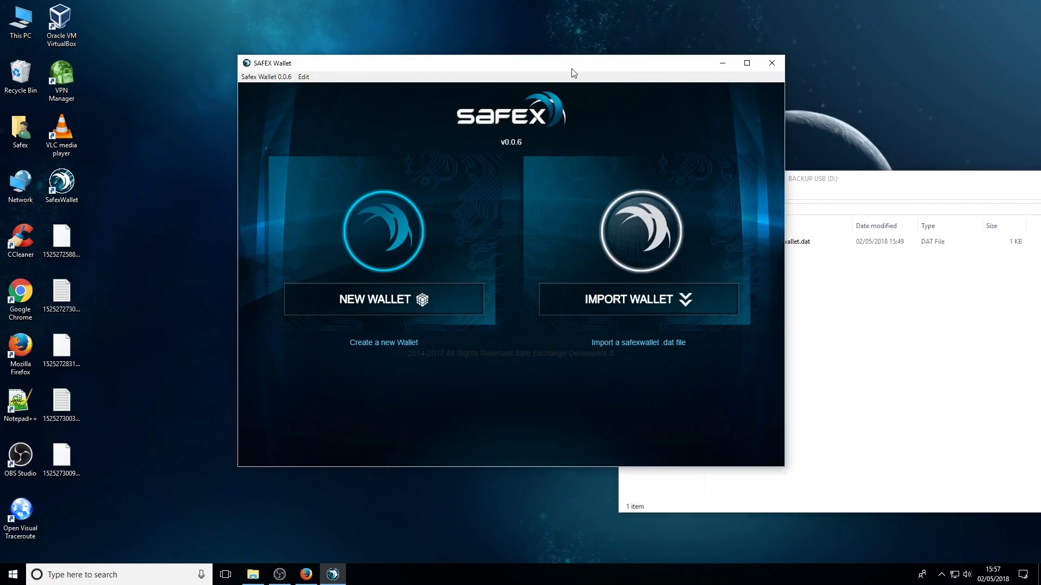
drag(572, 68, 345, 88)
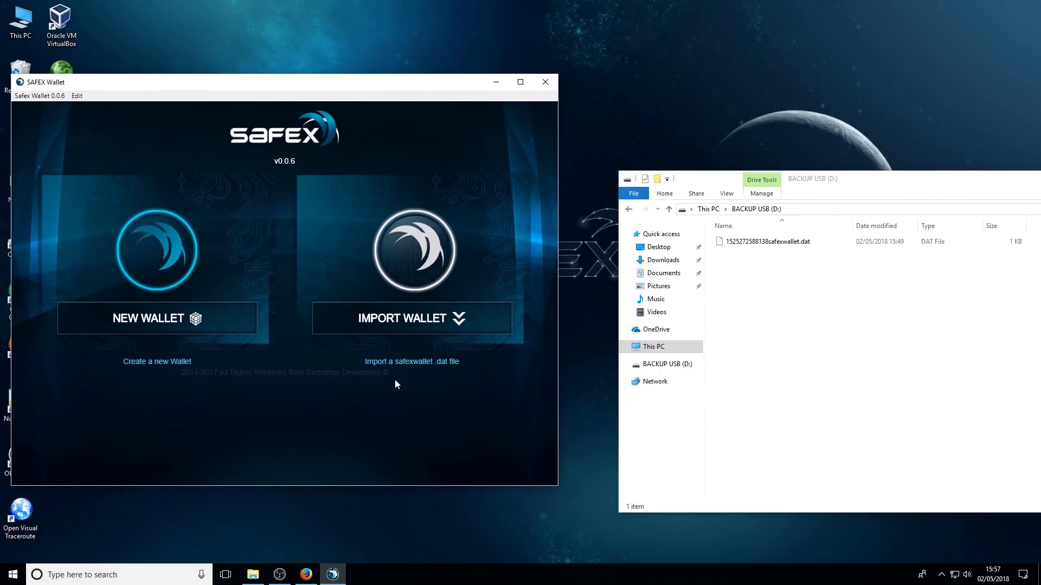
click(380, 329)
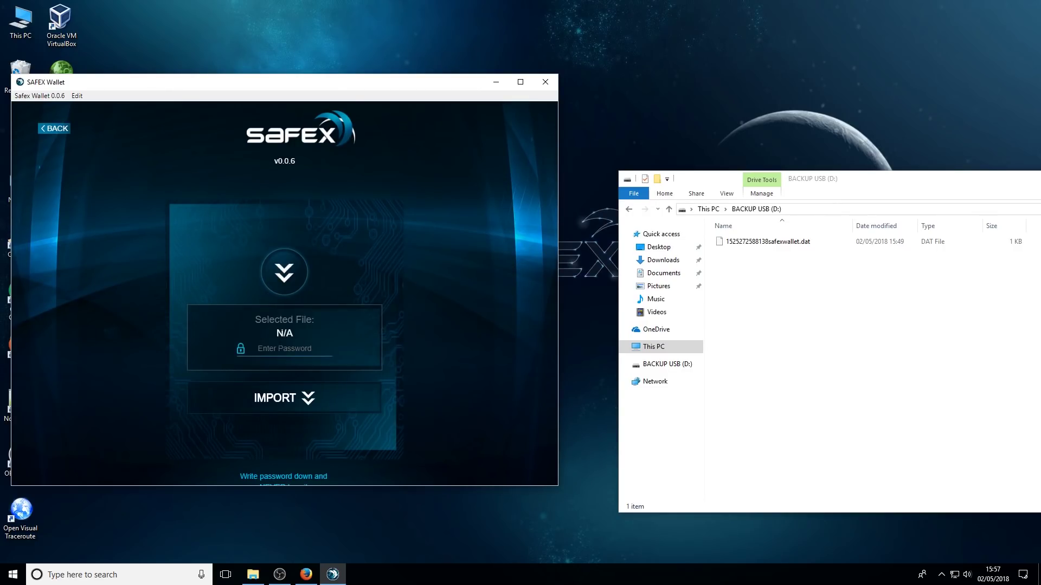
click(283, 273)
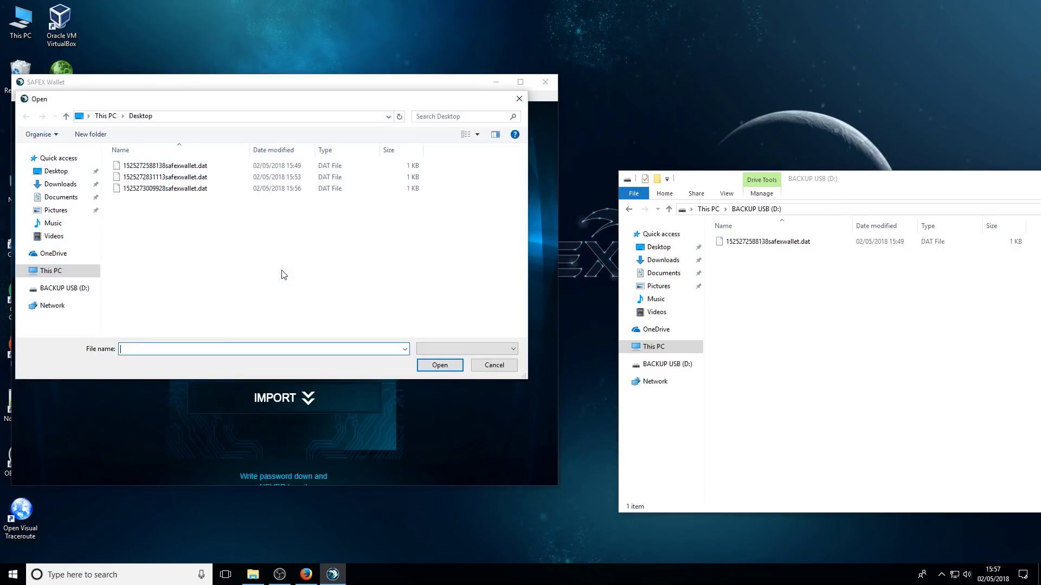
click(56, 172)
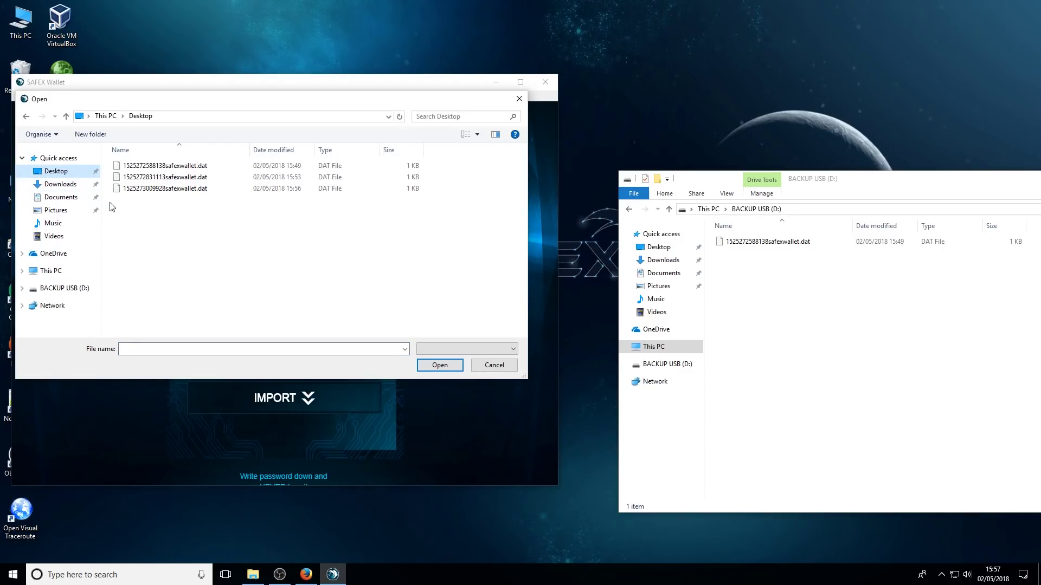
click(53, 272)
double_click(316, 287)
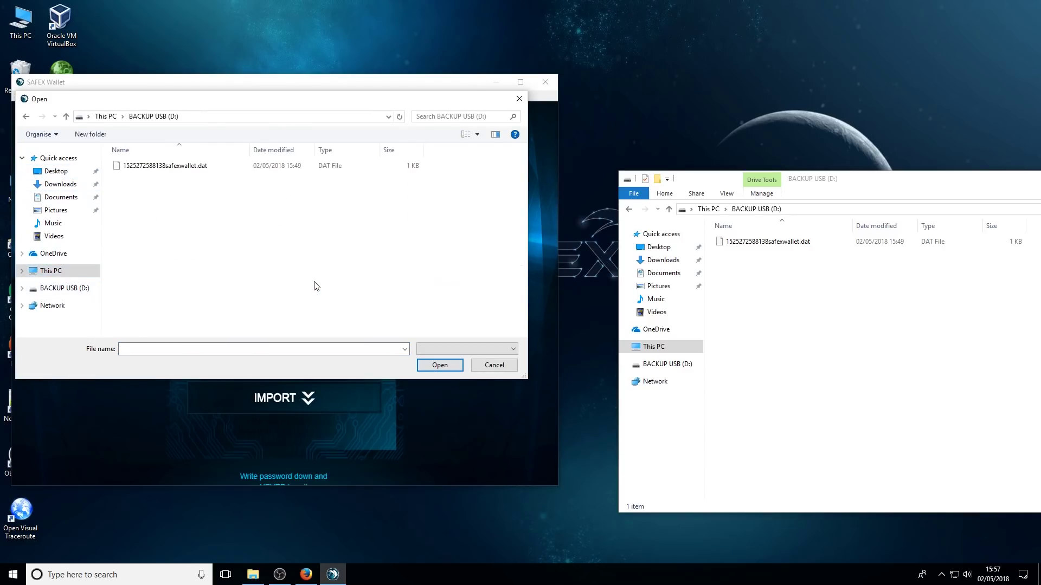
double_click(171, 166)
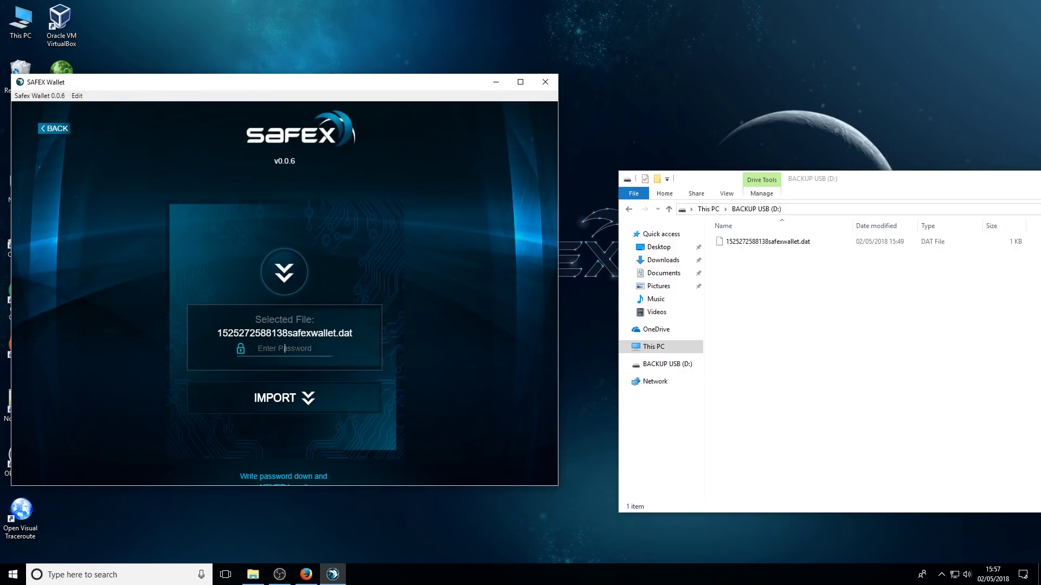
text(********)
click(302, 406)
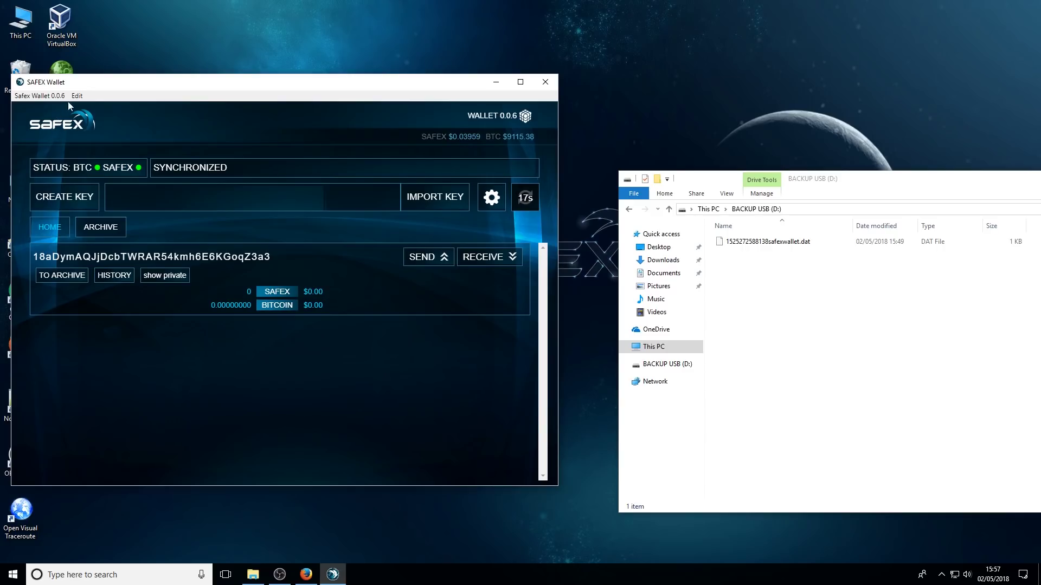
Close the BACKUP USB (D:) Explorer window and stop the OBS recording
drag(176, 86, 342, 85)
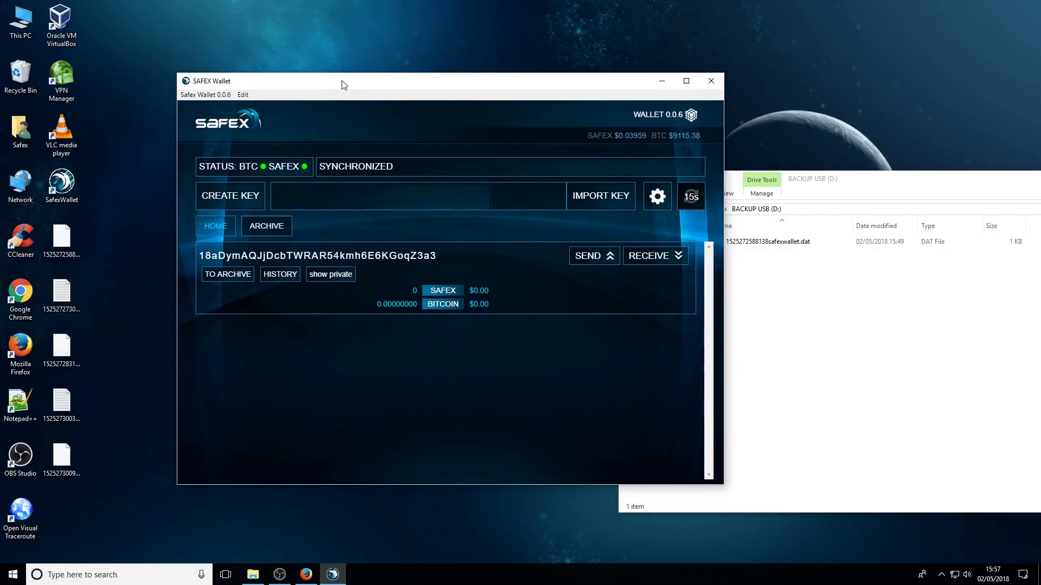
drag(921, 179, 647, 179)
click(944, 185)
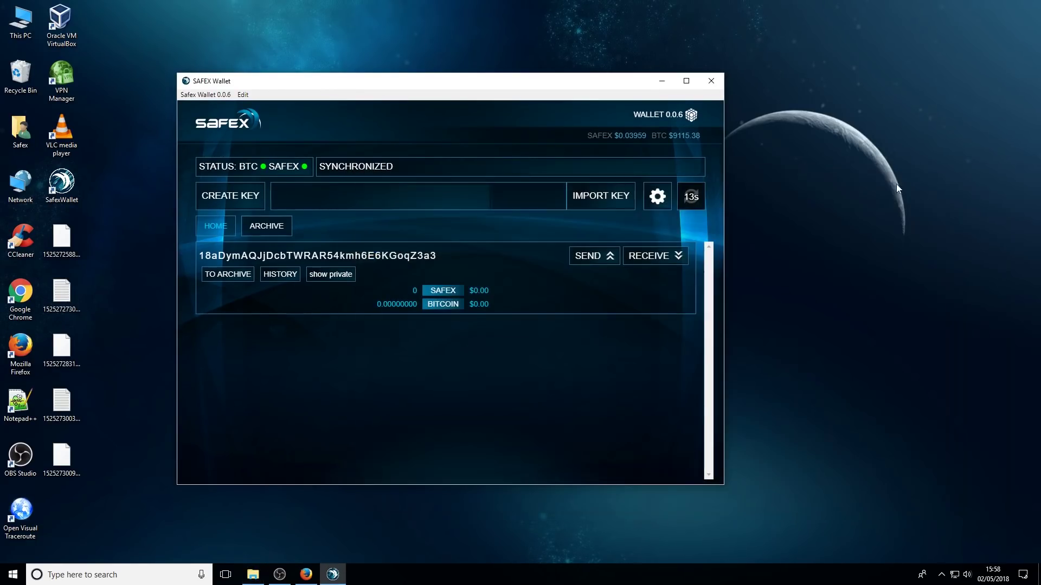
click(280, 574)
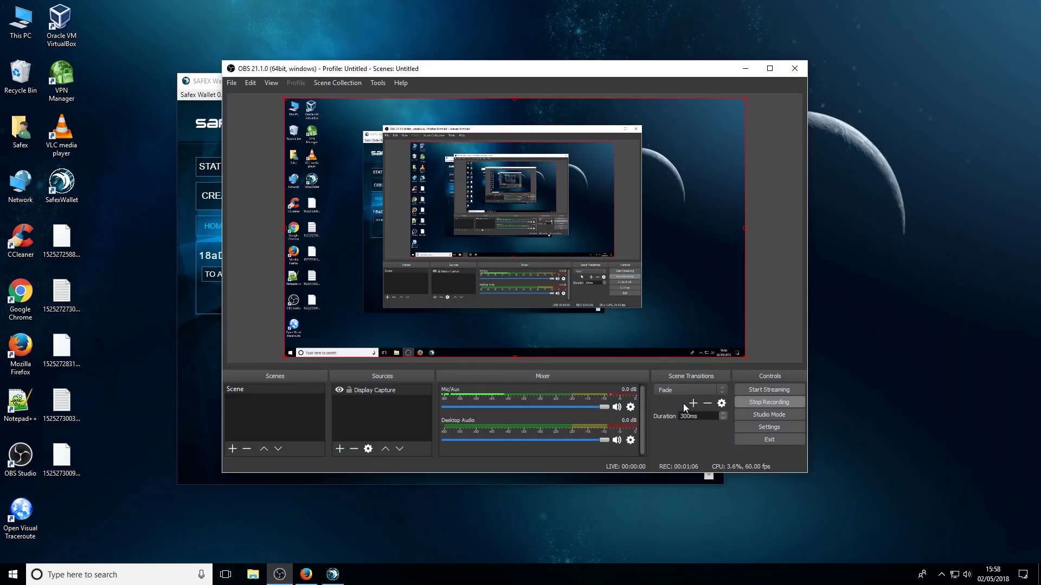
click(773, 401)
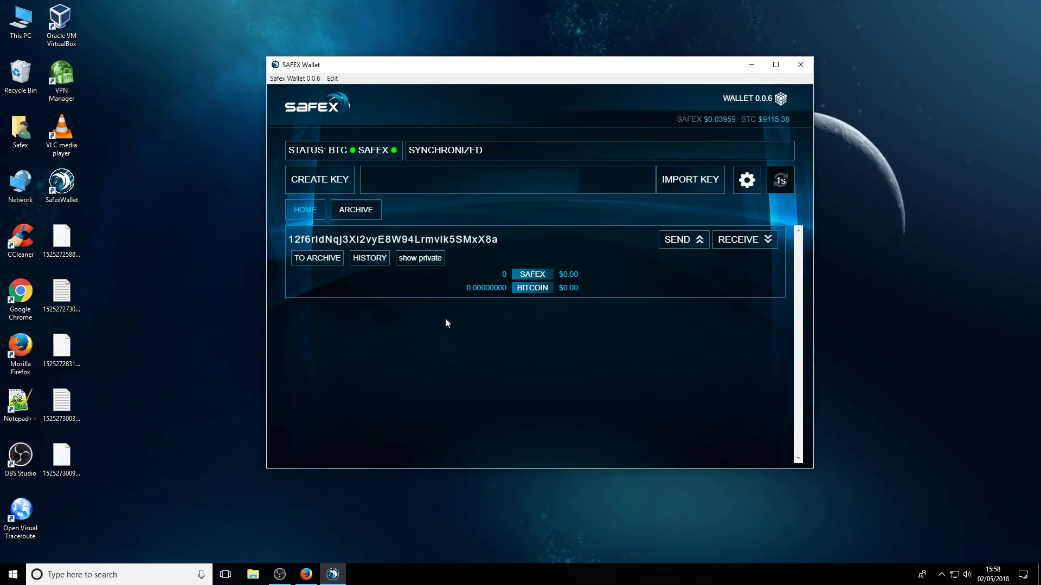
Copy the private key from the saved text file and import it into the wallet
double_click(61, 293)
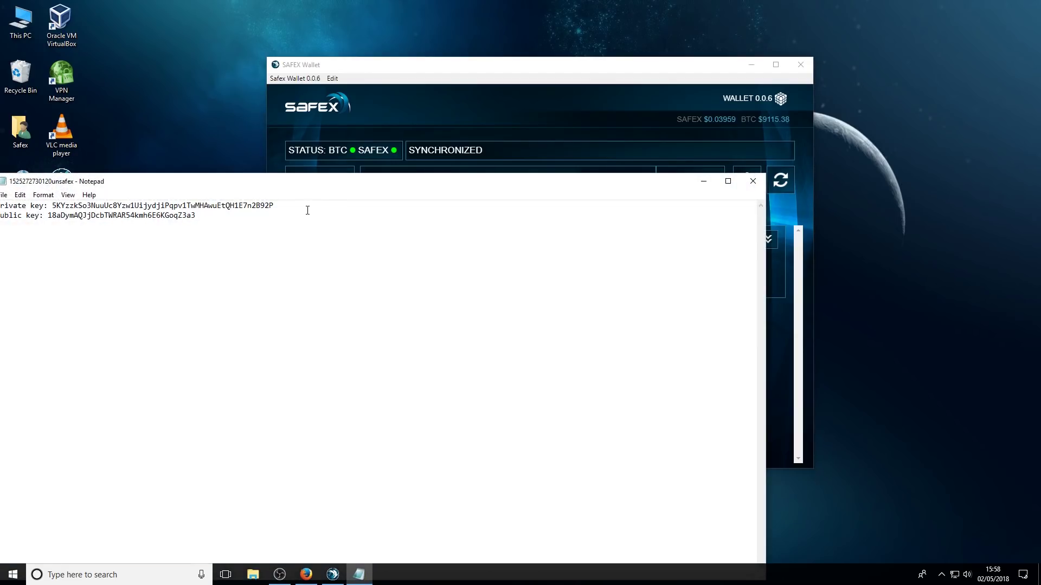
drag(312, 183, 574, 215)
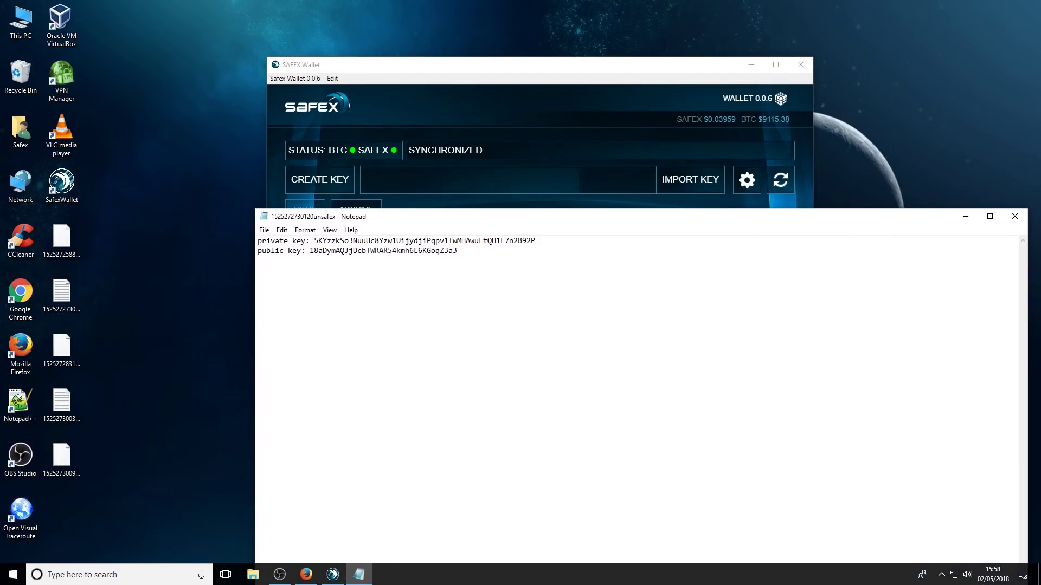
double_click(481, 242)
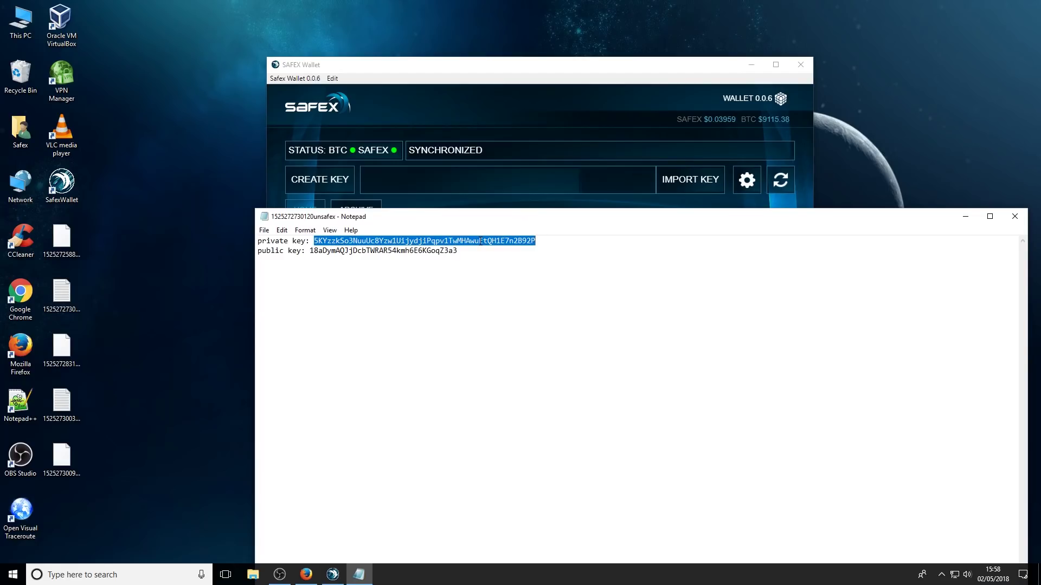
click(478, 182)
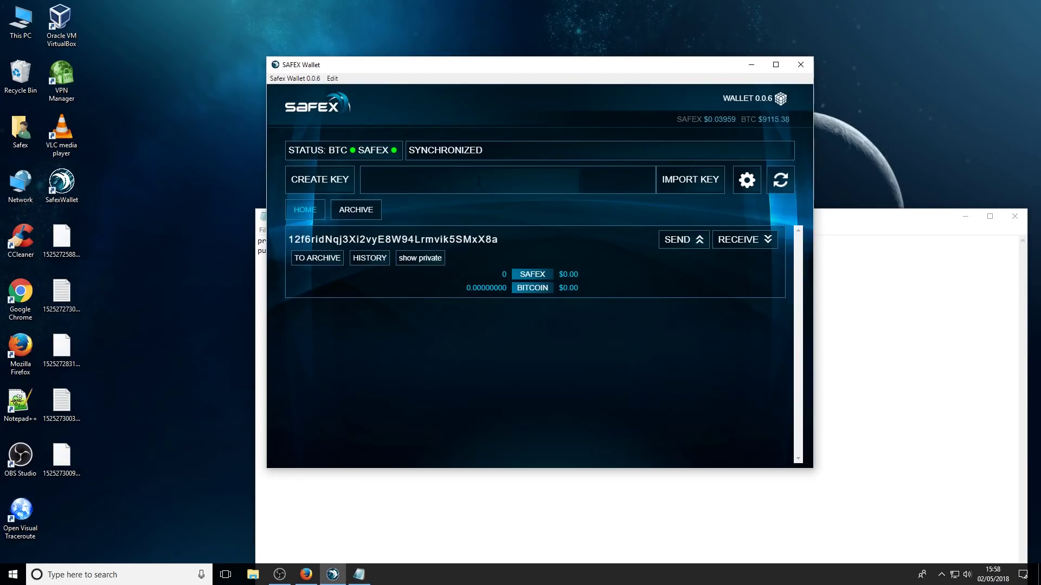
key(ctrl+v)
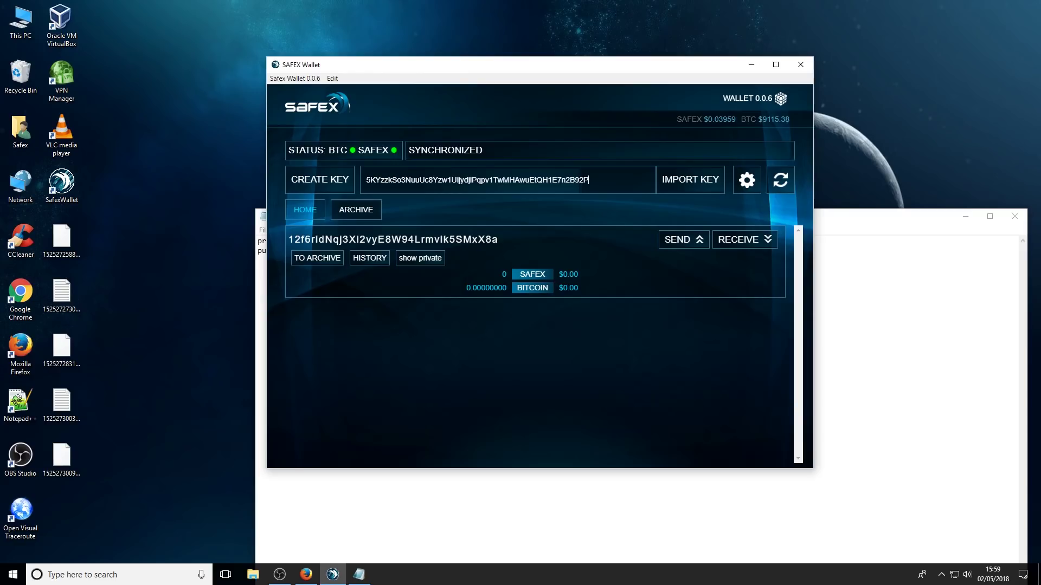
click(686, 186)
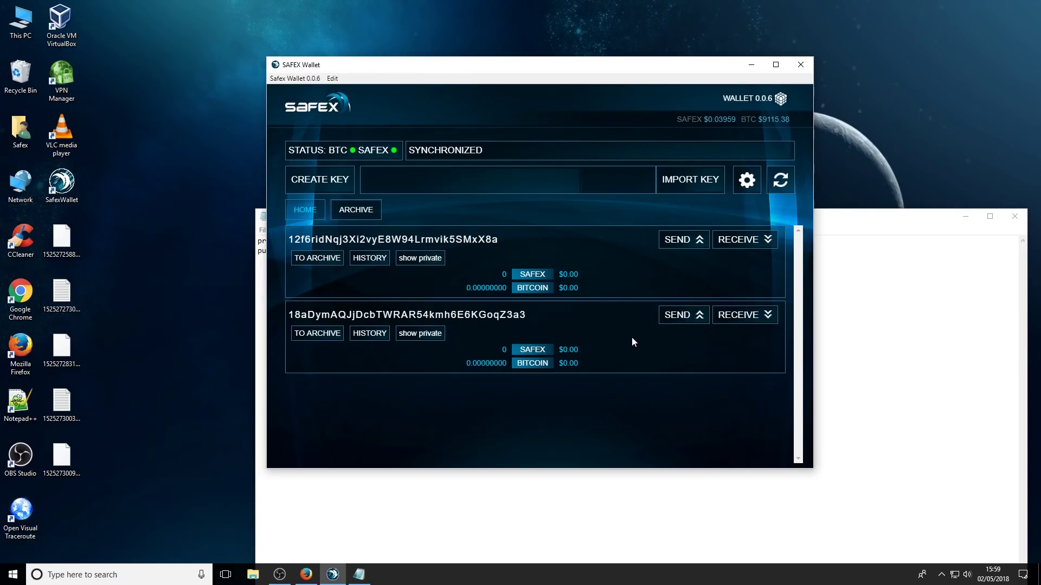
Check the newly added second address, then close the Notepad key file
double_click(588, 324)
click(585, 312)
click(1015, 216)
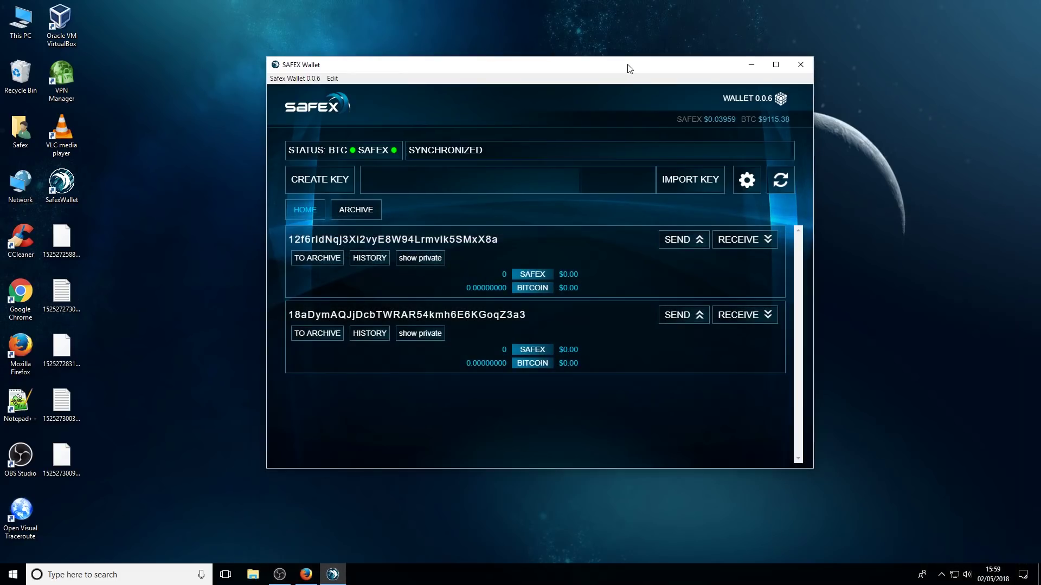
drag(629, 69, 624, 47)
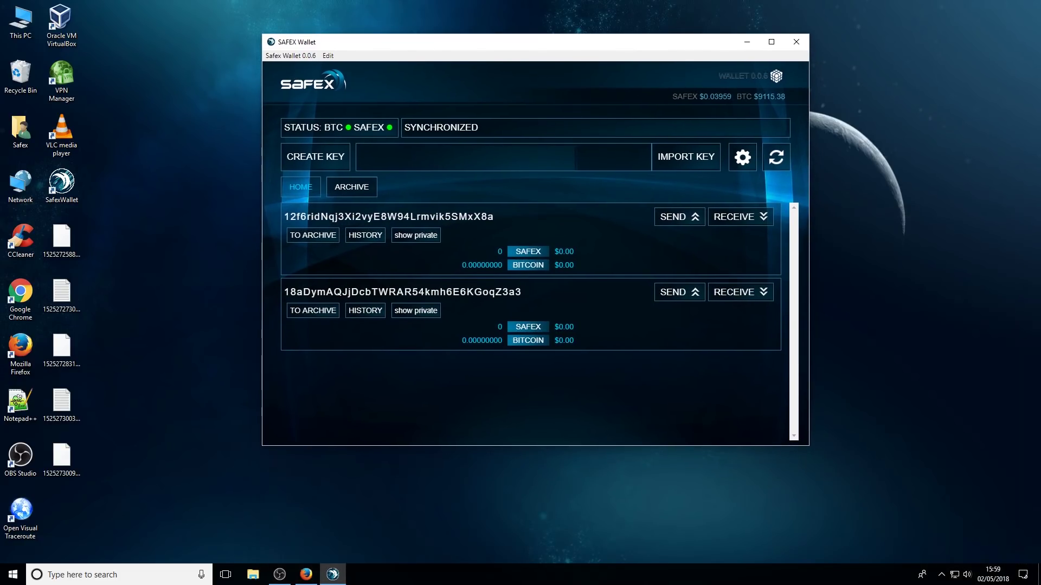